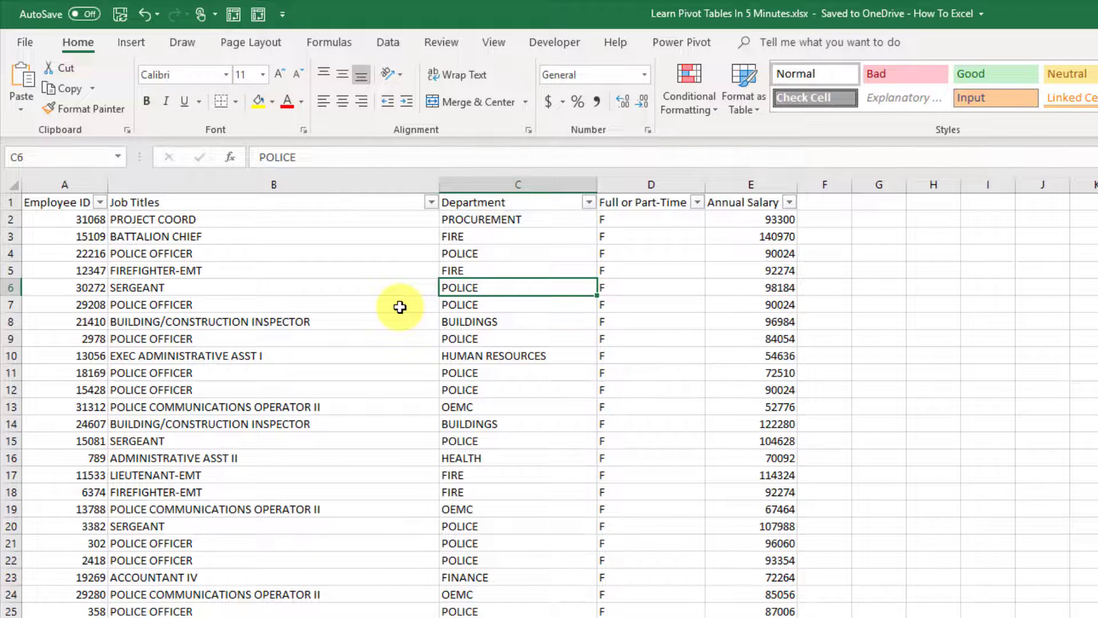
Step: Show the Insert tab and review the Employee ID, Job Titles, Department, Full or Part-Time and Annual Salary columns
{"action": "key", "text": "Down"}
{"action": "key", "text": "Down"}
{"action": "key", "text": "Down"}
{"action": "key", "text": "Down"}
{"action": "key", "text": "Down"}
{"action": "key", "text": "alt+n"}
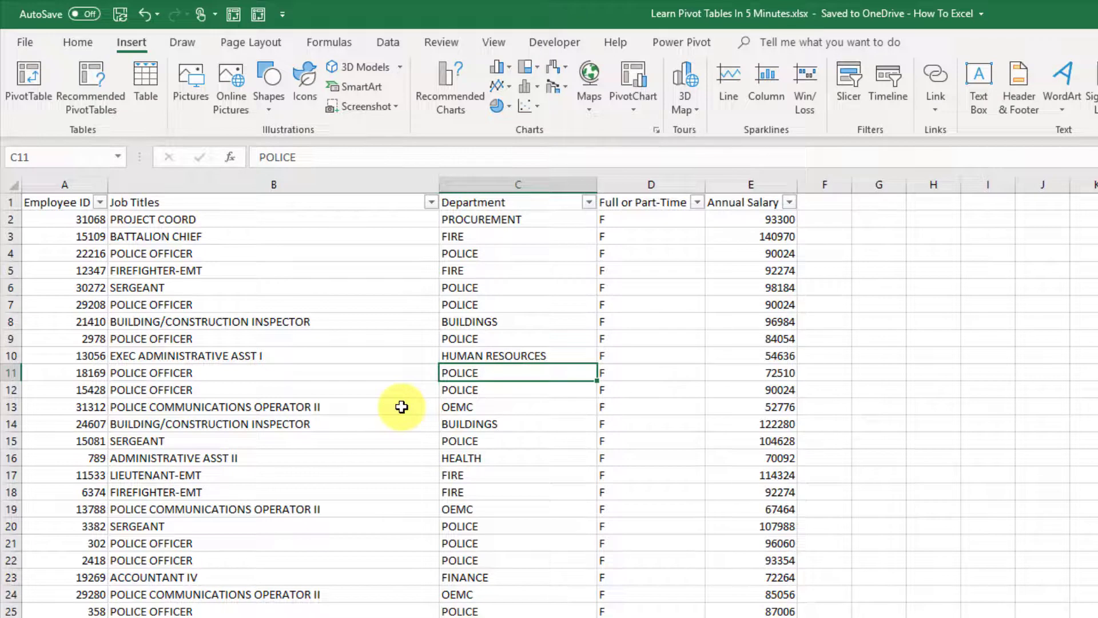
{"action": "left_click", "coordinate": [88, 185]}
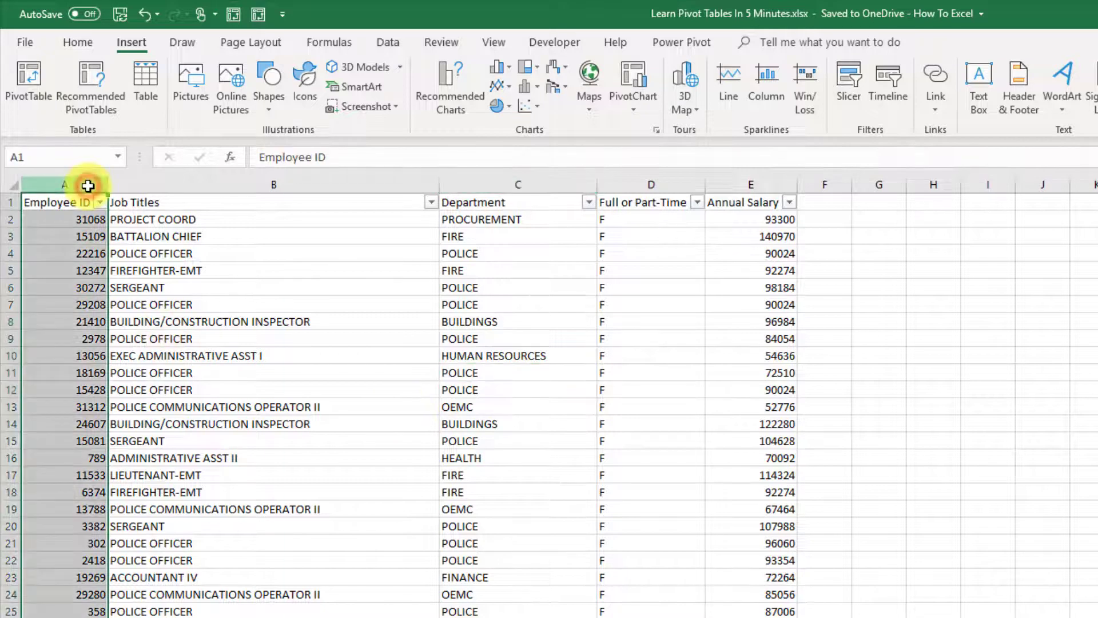
{"action": "left_click", "coordinate": [152, 200]}
{"action": "left_click", "coordinate": [488, 207]}
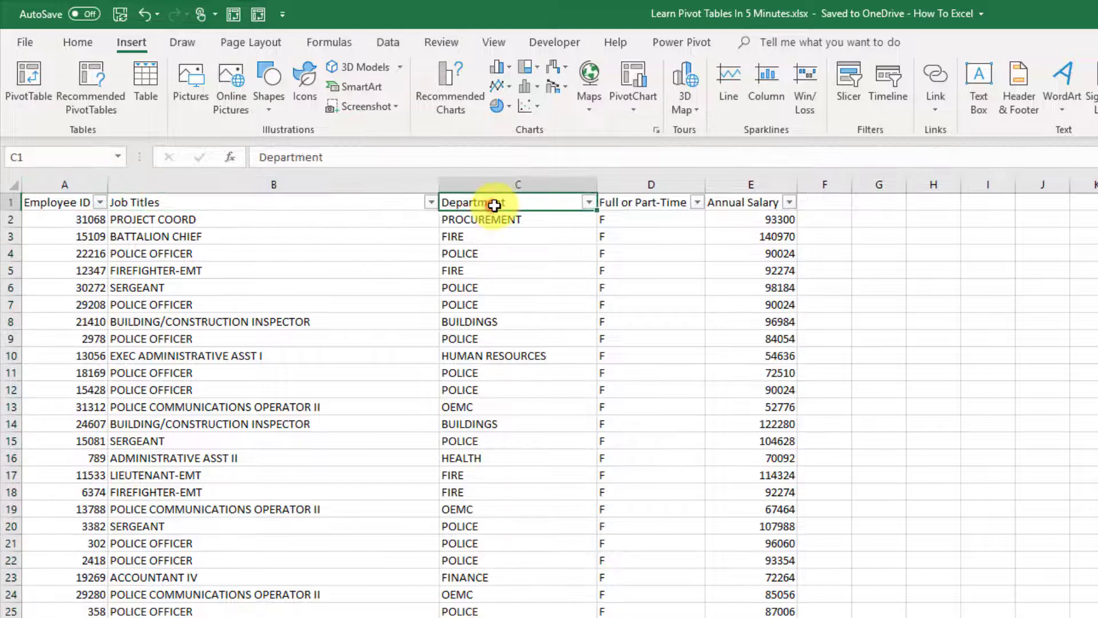
{"action": "left_click", "coordinate": [662, 206]}
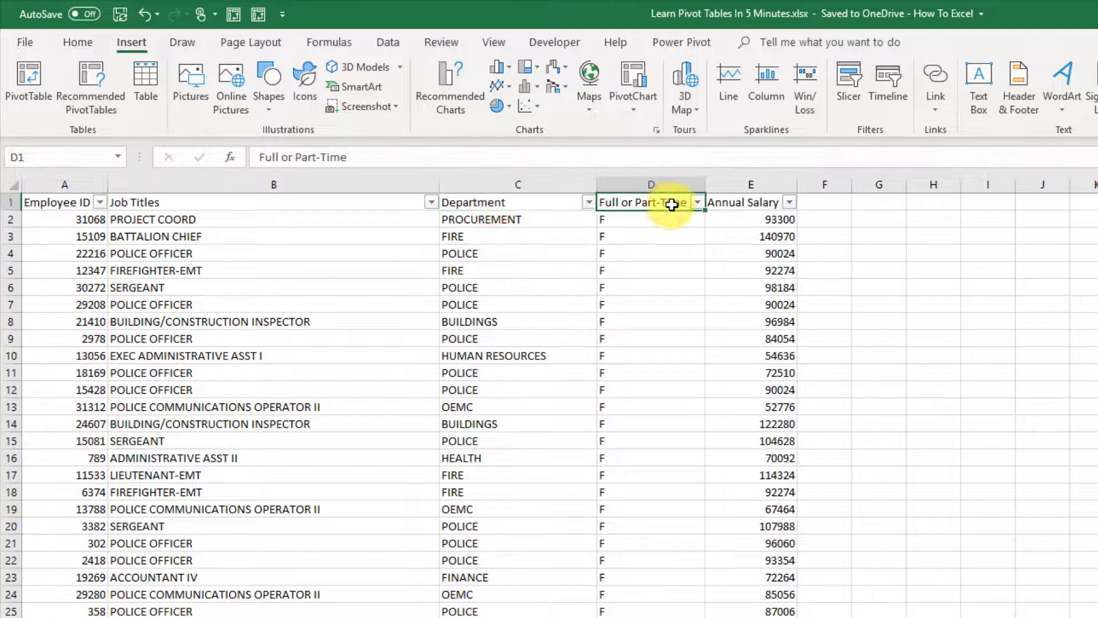
{"action": "left_click", "coordinate": [743, 207]}
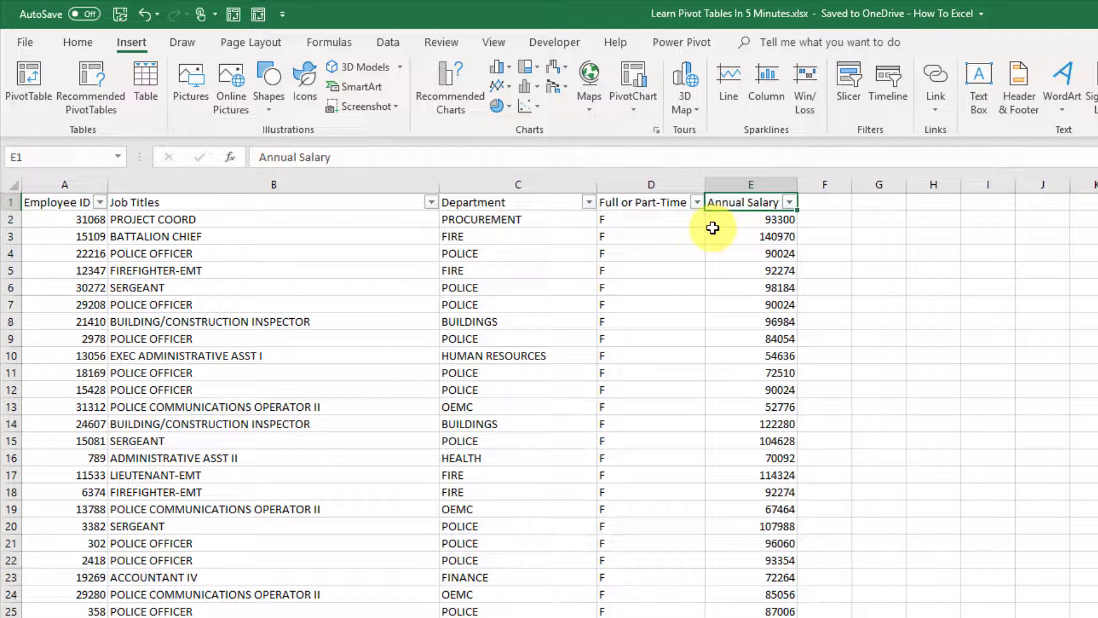
Step: Start a PivotTable from the salary data and verify the source range Sheet1!$A$1:$E$25162
{"action": "left_click", "coordinate": [277, 307]}
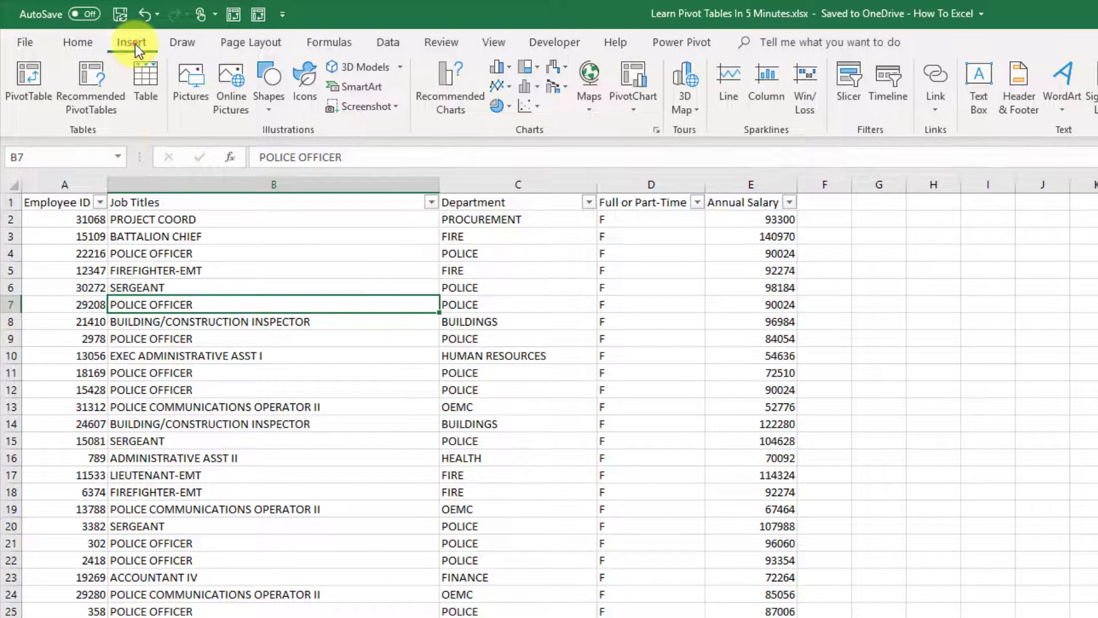
{"action": "left_click", "coordinate": [28, 85]}
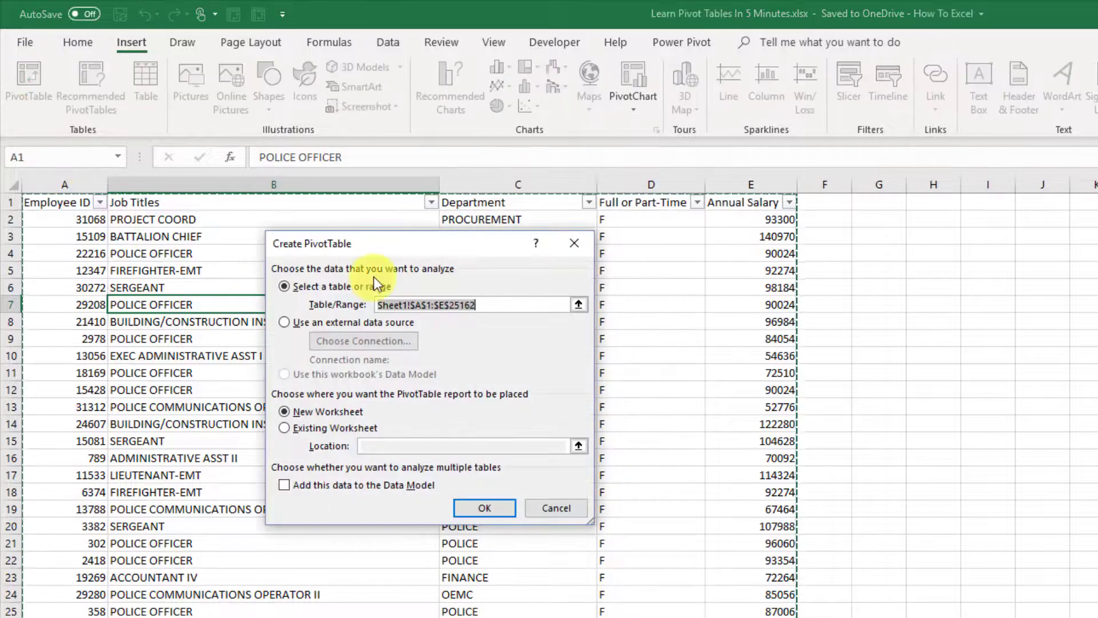
{"action": "left_click_drag", "start_coordinate": [409, 248], "coordinate": [489, 232]}
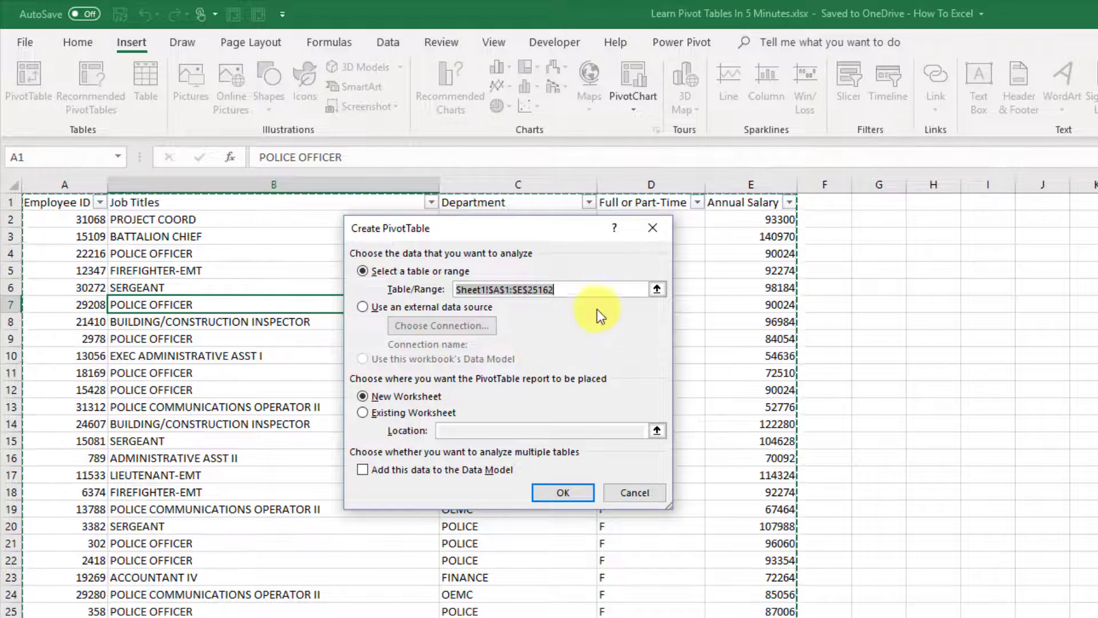
{"action": "left_click", "coordinate": [556, 290]}
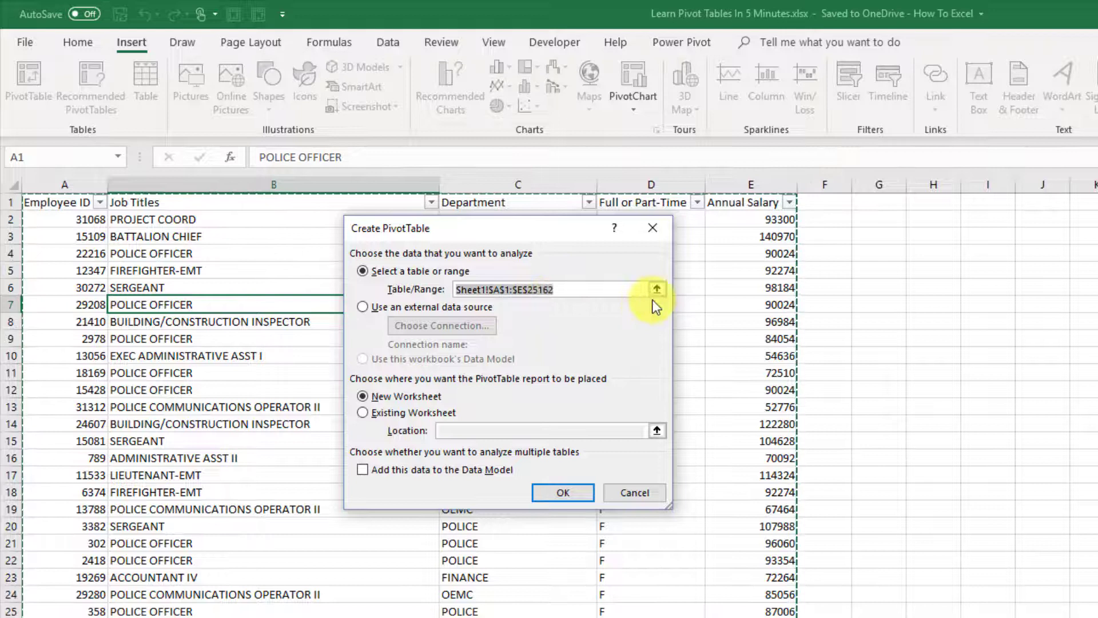
{"action": "left_click", "coordinate": [657, 290]}
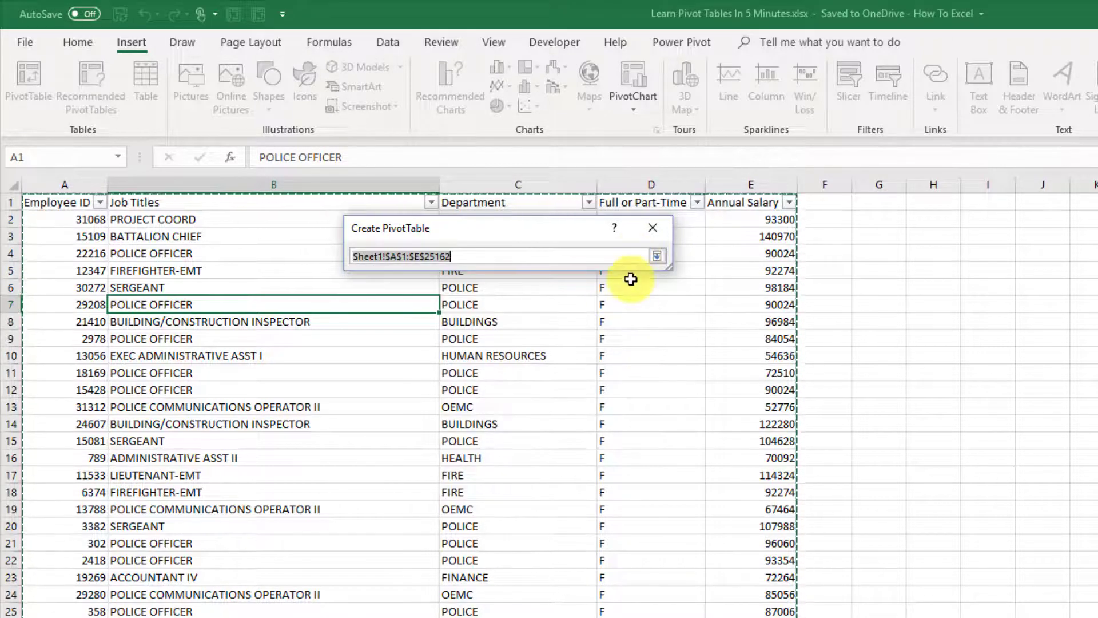
{"action": "left_click", "coordinate": [657, 255]}
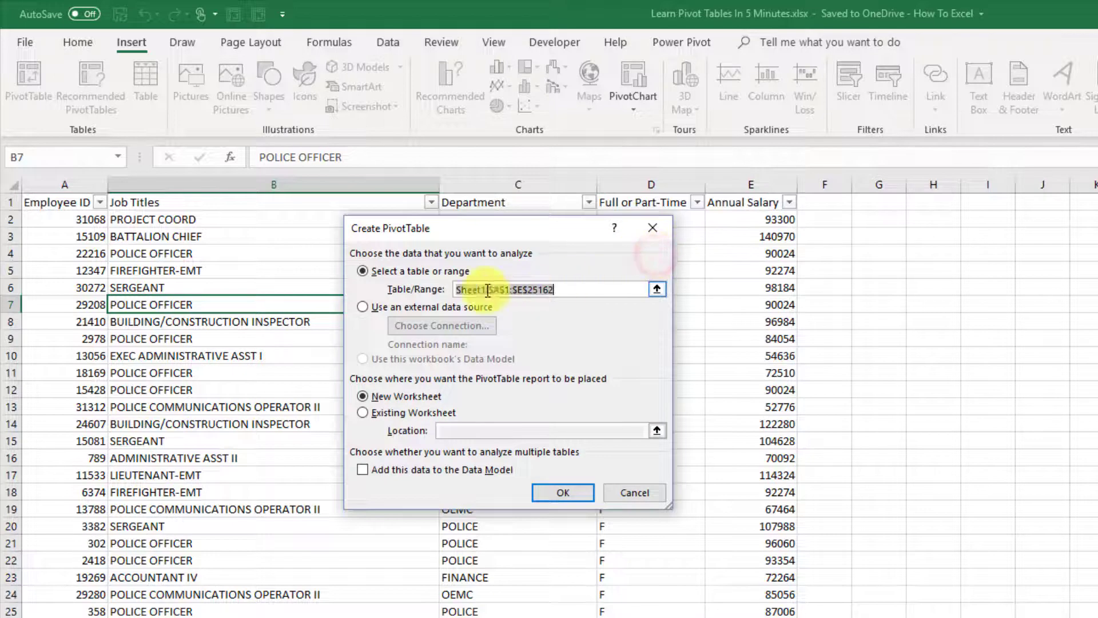
Step: Try cell G1 on the existing sheet as destination, then settle on New Worksheet
{"action": "left_click", "coordinate": [384, 397]}
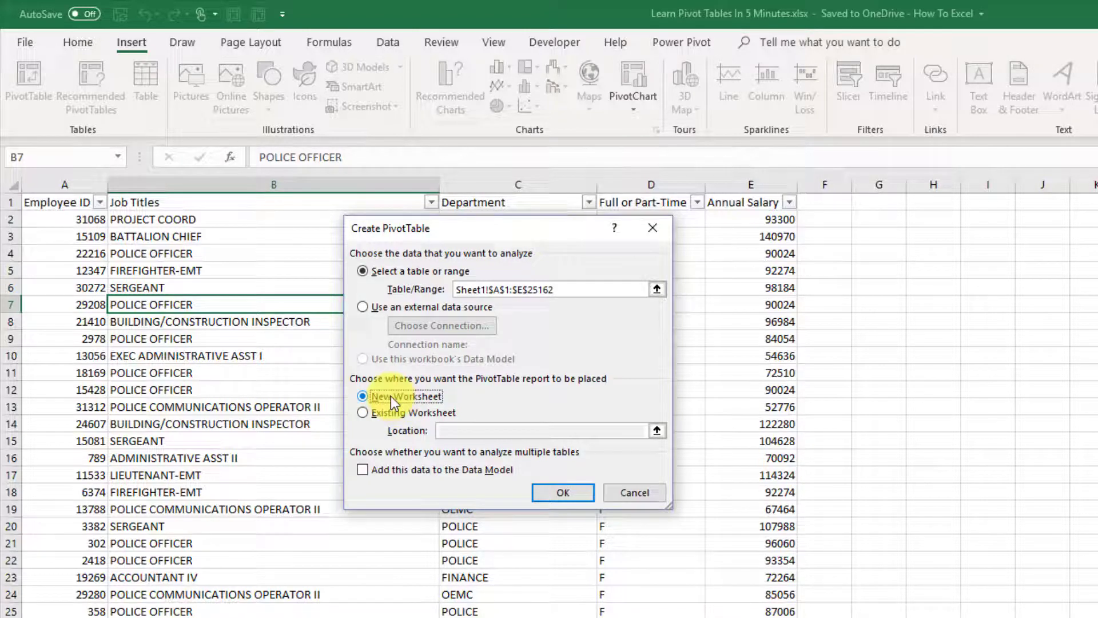
{"action": "left_click", "coordinate": [363, 412]}
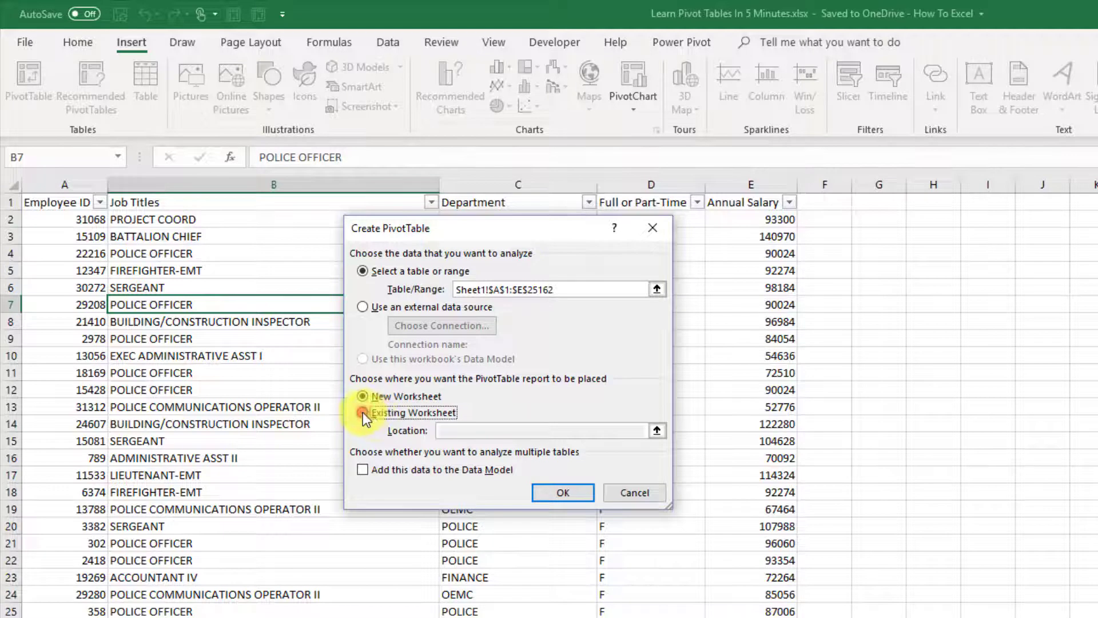
{"action": "left_click", "coordinate": [657, 430]}
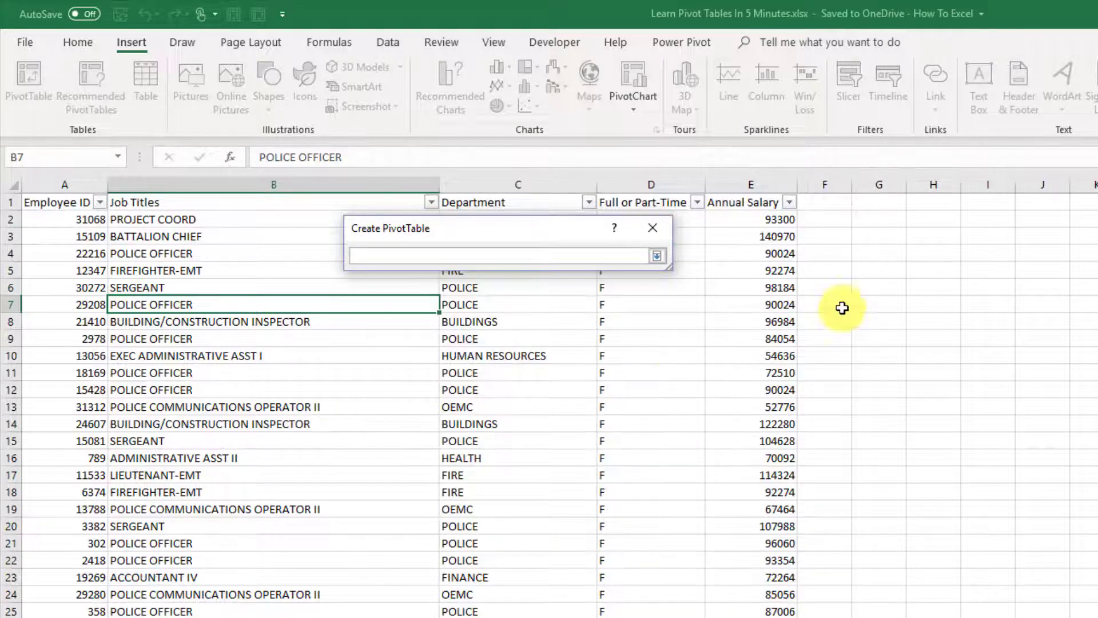
{"action": "left_click", "coordinate": [887, 204]}
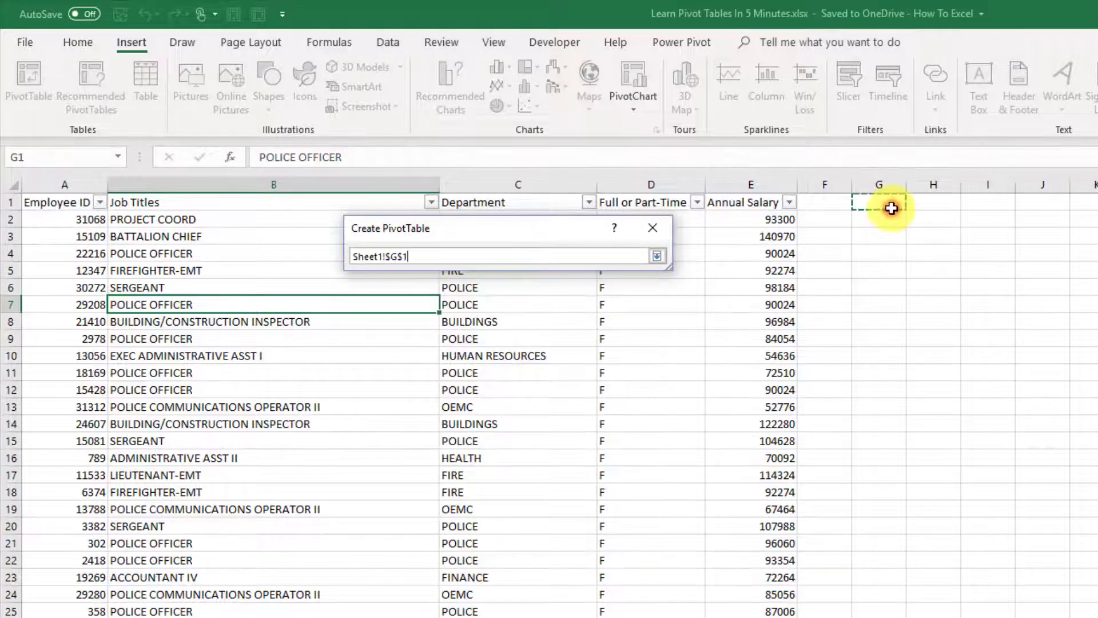
{"action": "left_click", "coordinate": [657, 254]}
{"action": "left_click", "coordinate": [366, 396]}
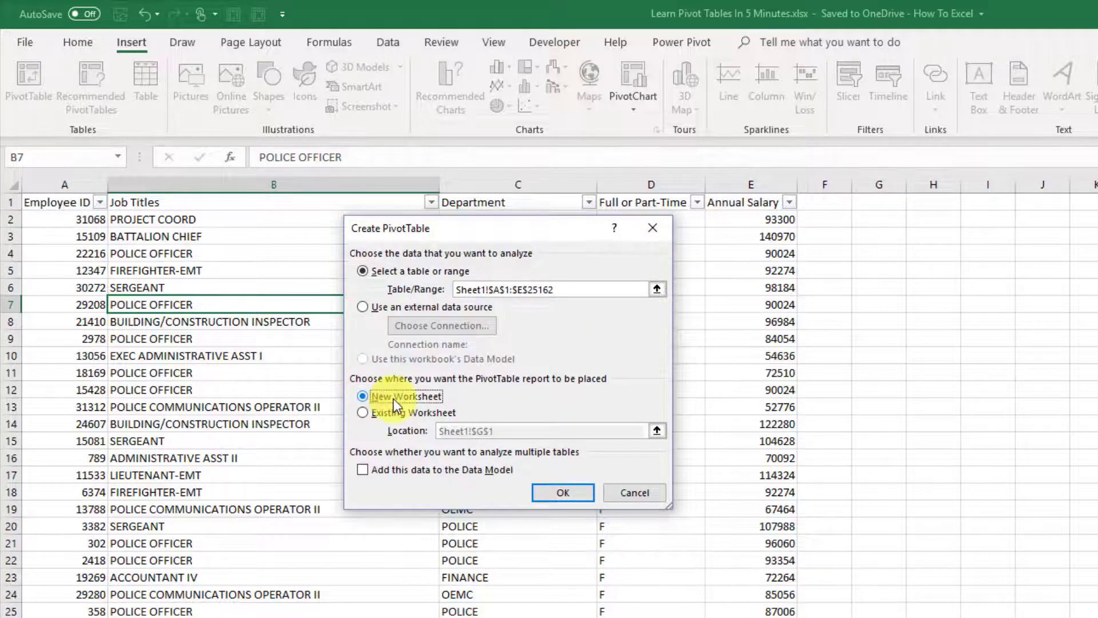
Step: Create PivotTable1 on the new Sheet2 and reselect it to bring back its fields
{"action": "left_click", "coordinate": [556, 493]}
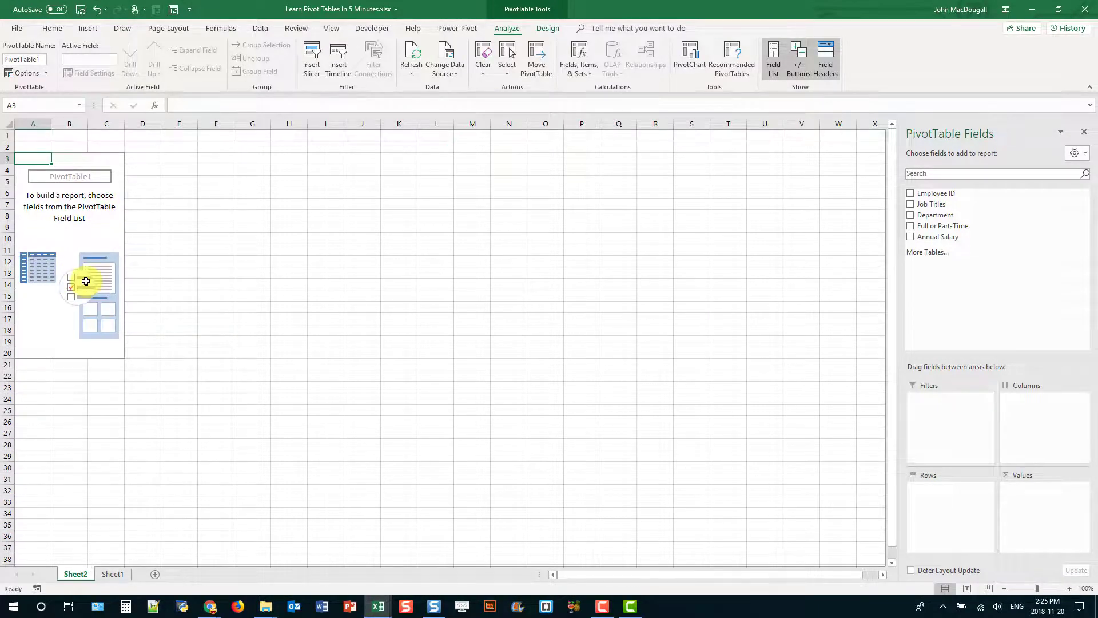
{"action": "left_click", "coordinate": [183, 170]}
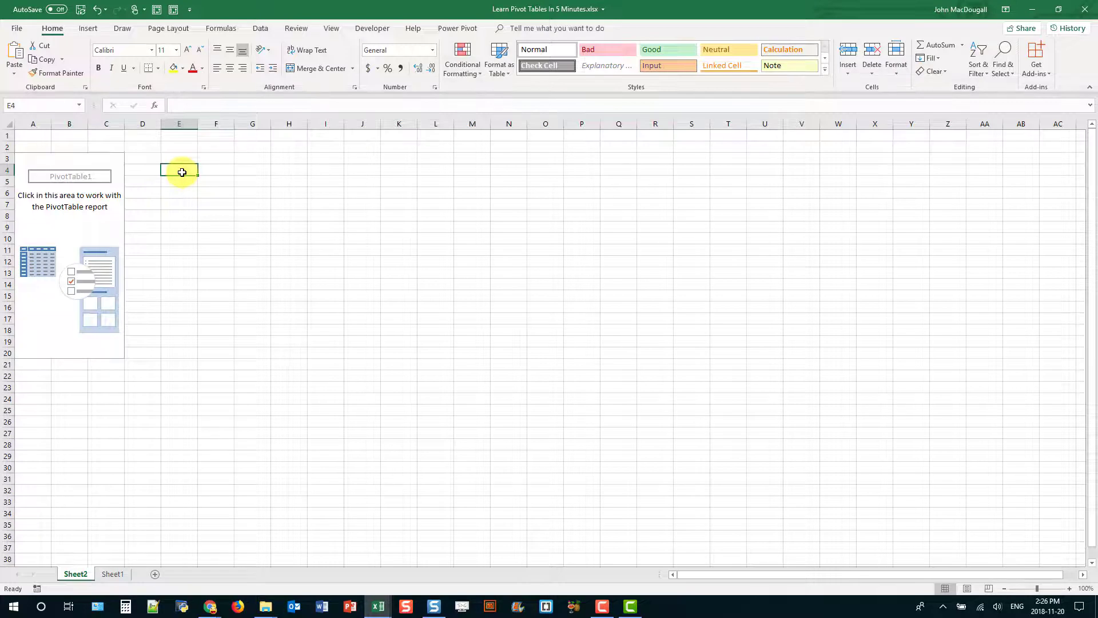
{"action": "left_click", "coordinate": [74, 167]}
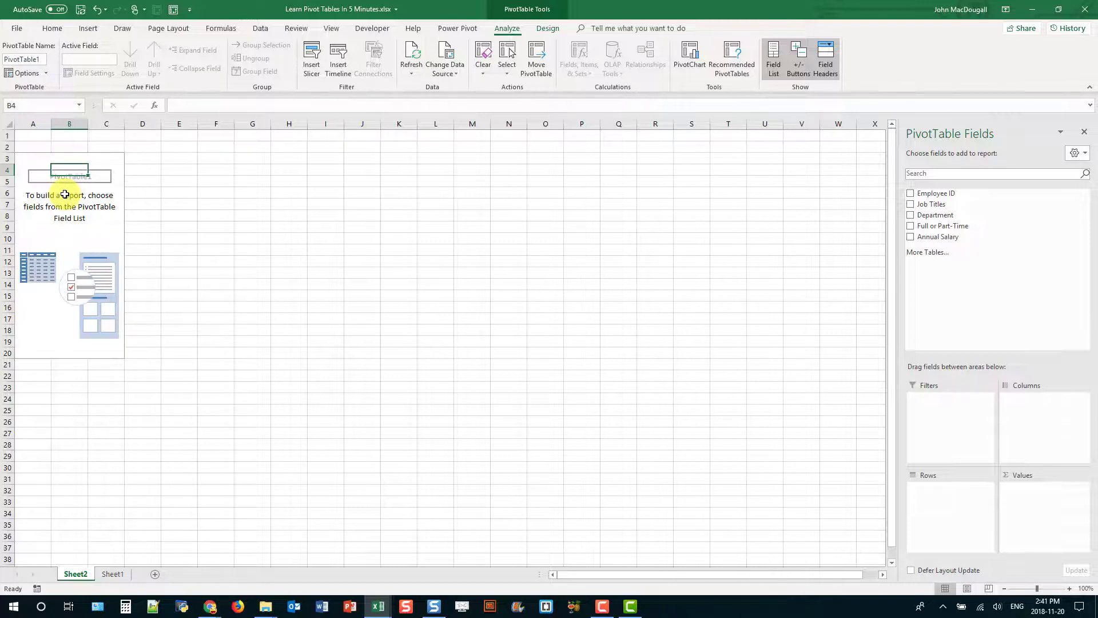
Step: Hide and then re-show the PivotTable Fields list from the shortcut menu
{"action": "right_click", "coordinate": [65, 195]}
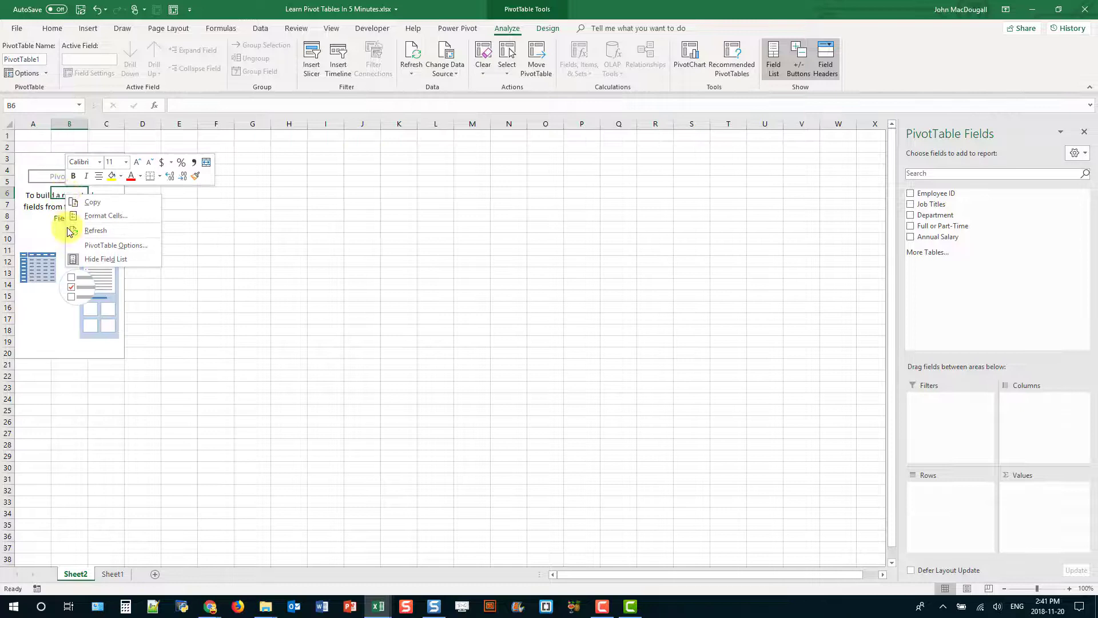
{"action": "left_click", "coordinate": [84, 258]}
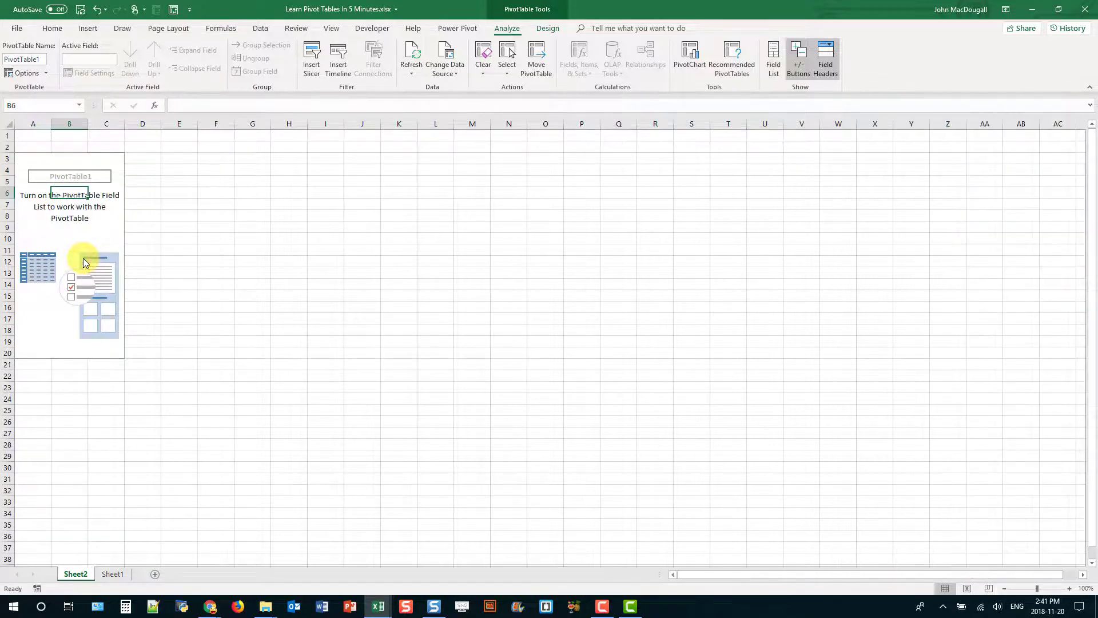
{"action": "right_click", "coordinate": [67, 193]}
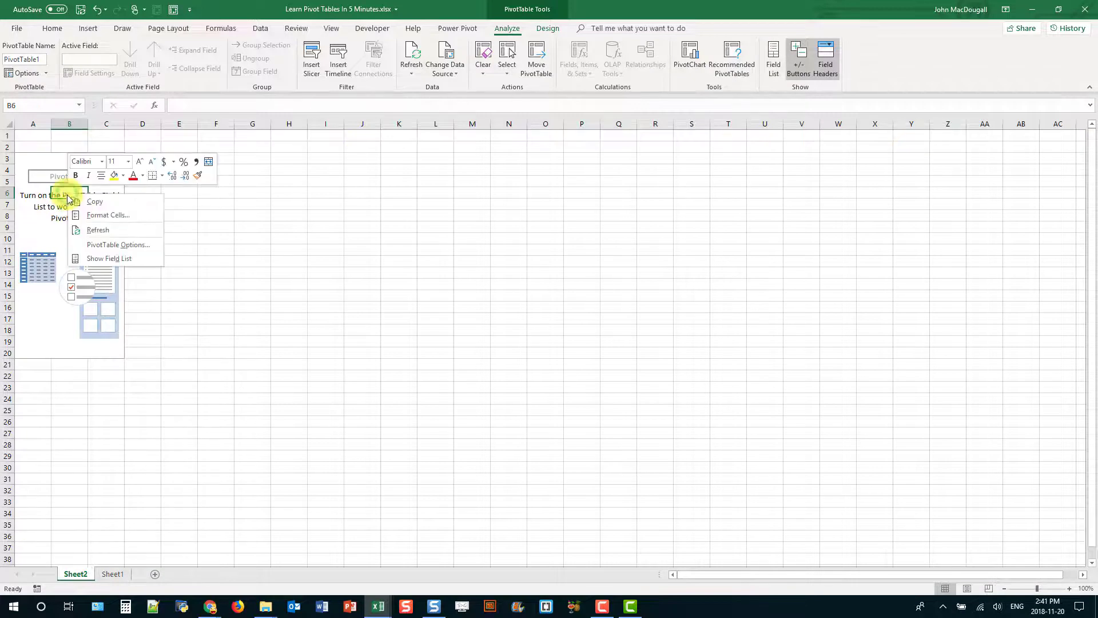
{"action": "left_click", "coordinate": [83, 259]}
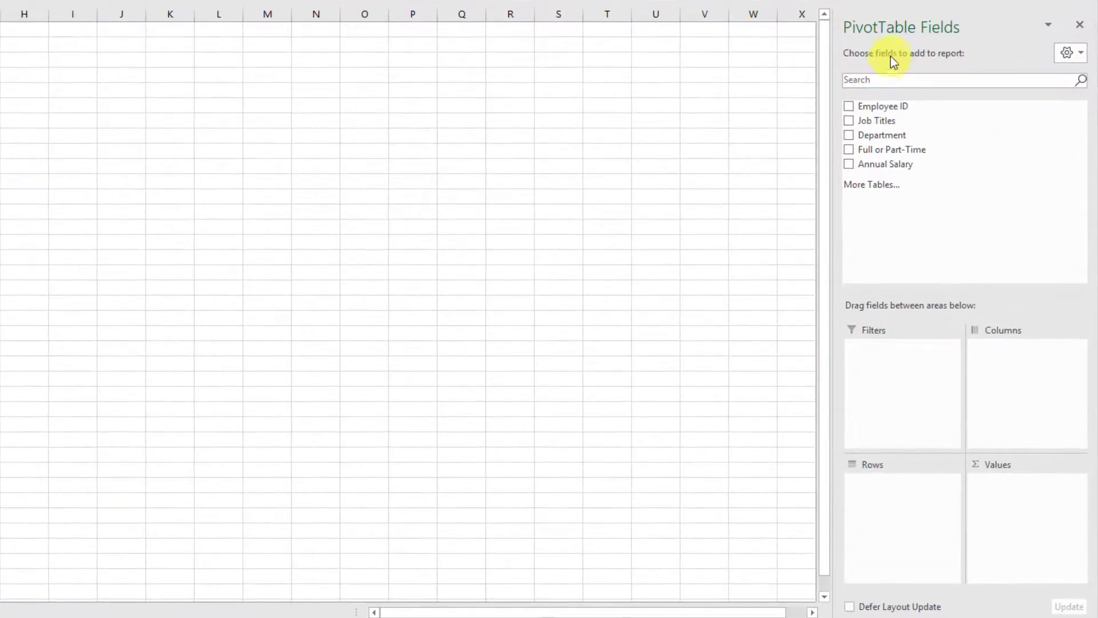
Step: Drag the PivotTable Fields pane's left border leftward to make it wider
{"action": "left_click_drag", "start_coordinate": [835, 108], "coordinate": [757, 120]}
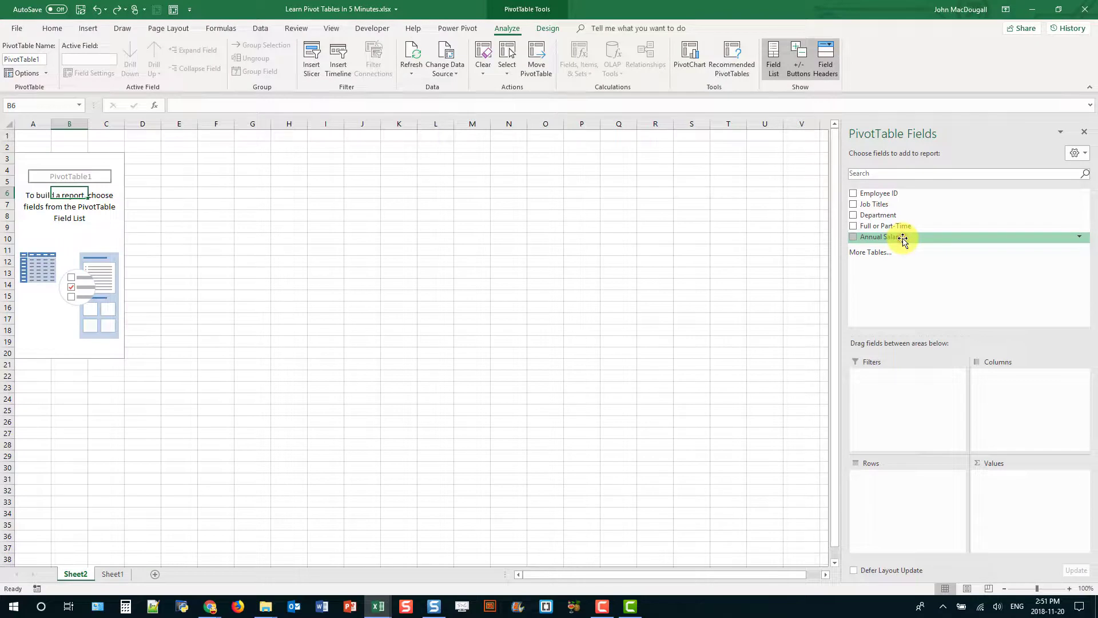
{"action": "left_click_drag", "start_coordinate": [903, 240], "coordinate": [1017, 496]}
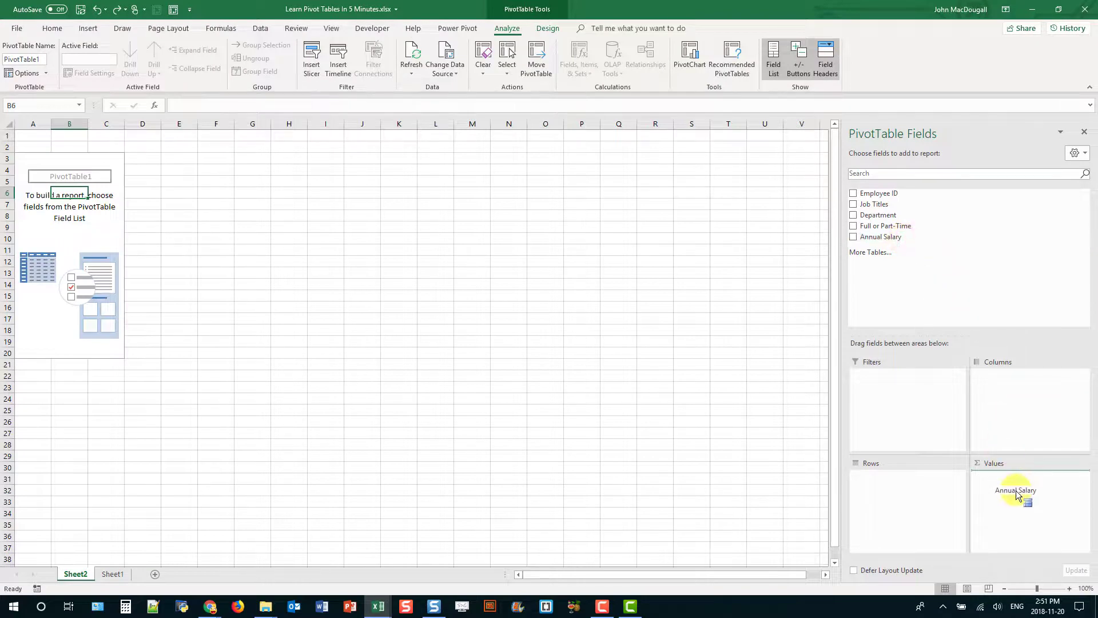
{"action": "left_click_drag", "start_coordinate": [1016, 494], "coordinate": [1015, 496]}
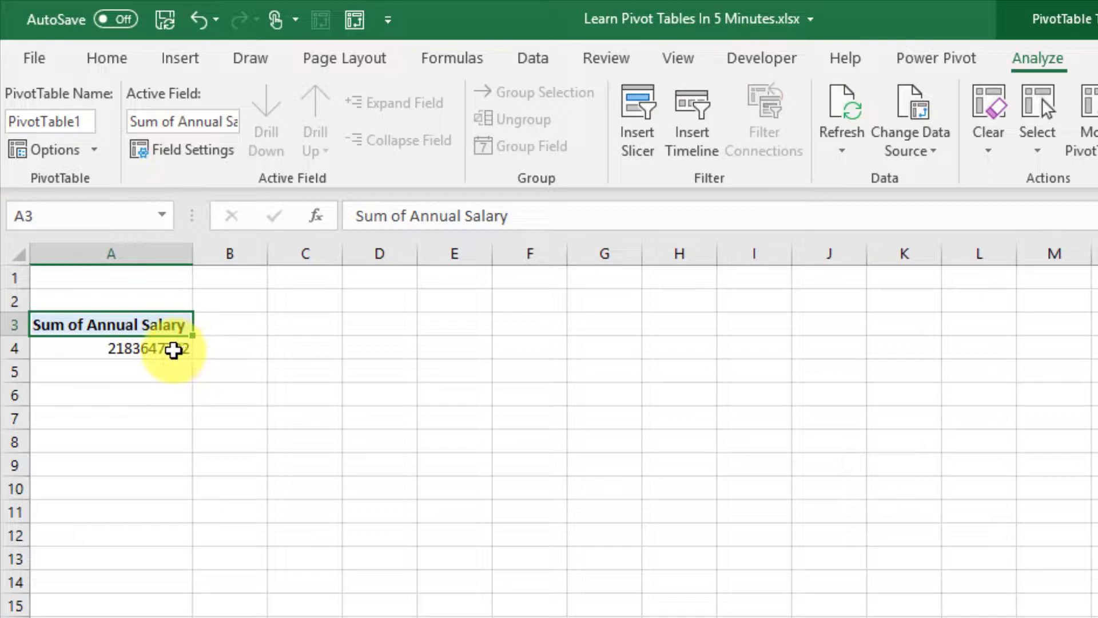
{"action": "mouse_move", "coordinate": [174, 351]}
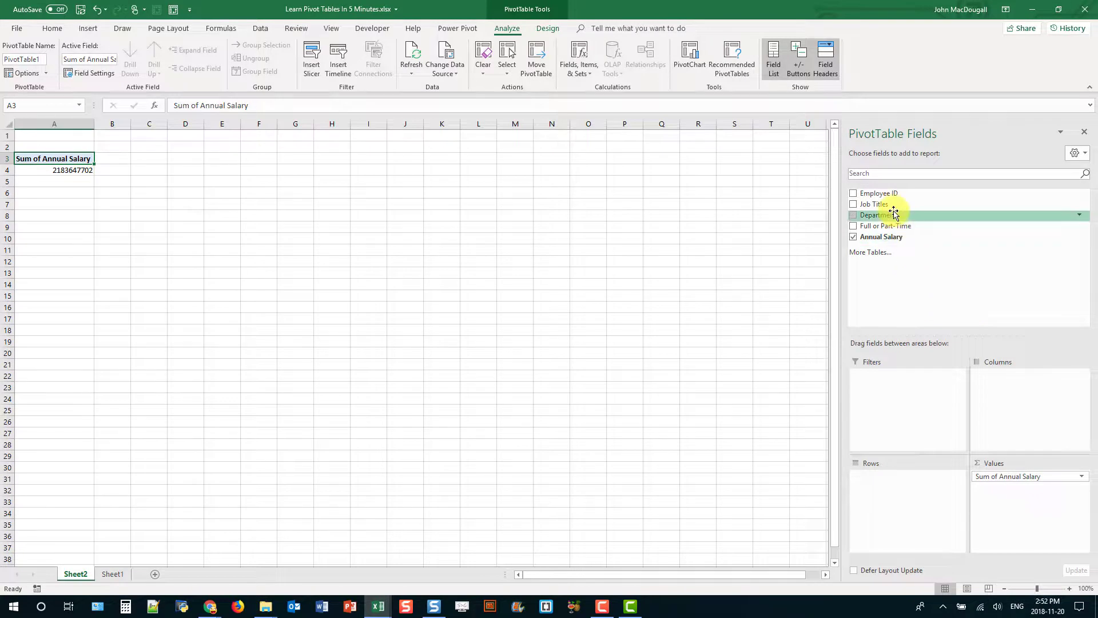
Step: Add Department to Rows and inspect the BUILDINGS salary total of 26697378.72
{"action": "left_click_drag", "start_coordinate": [902, 217], "coordinate": [902, 492]}
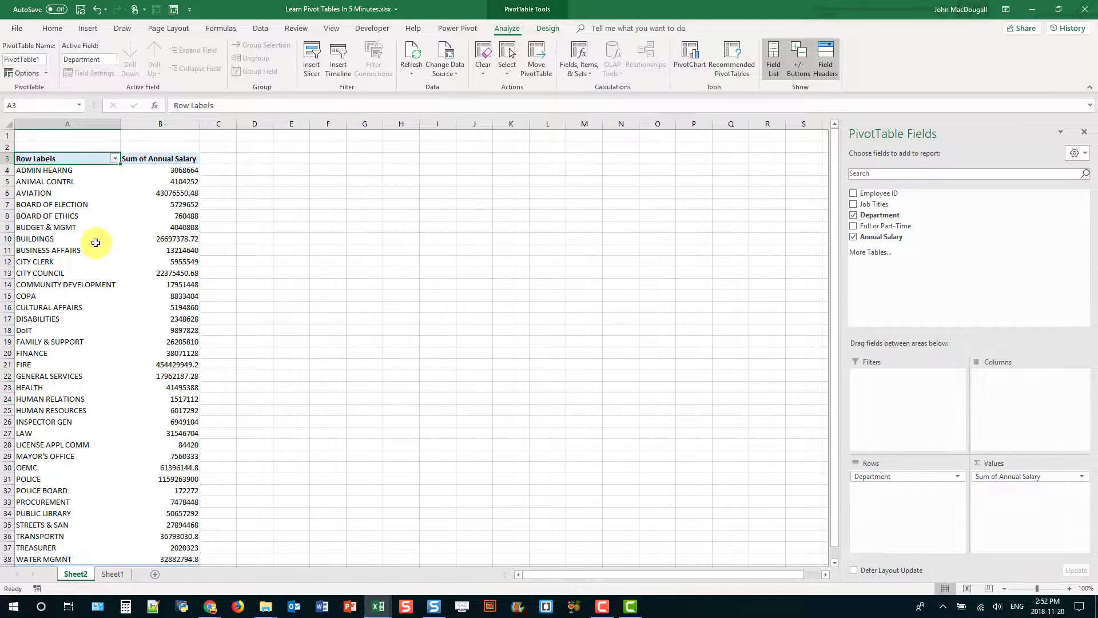
{"action": "left_click", "coordinate": [165, 239]}
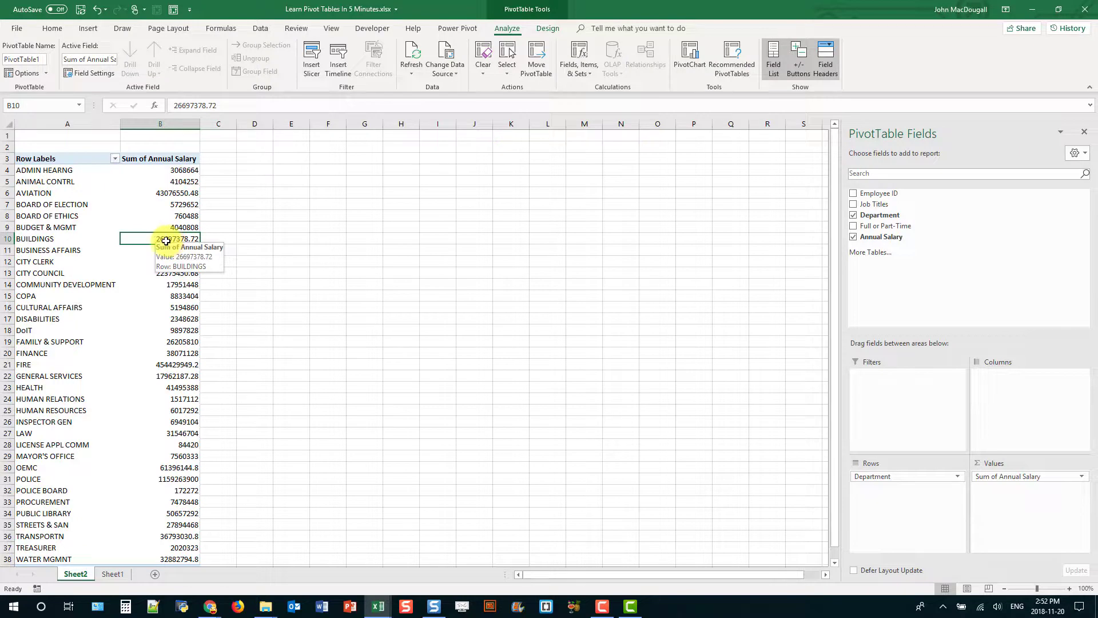
{"action": "left_click", "coordinate": [91, 239]}
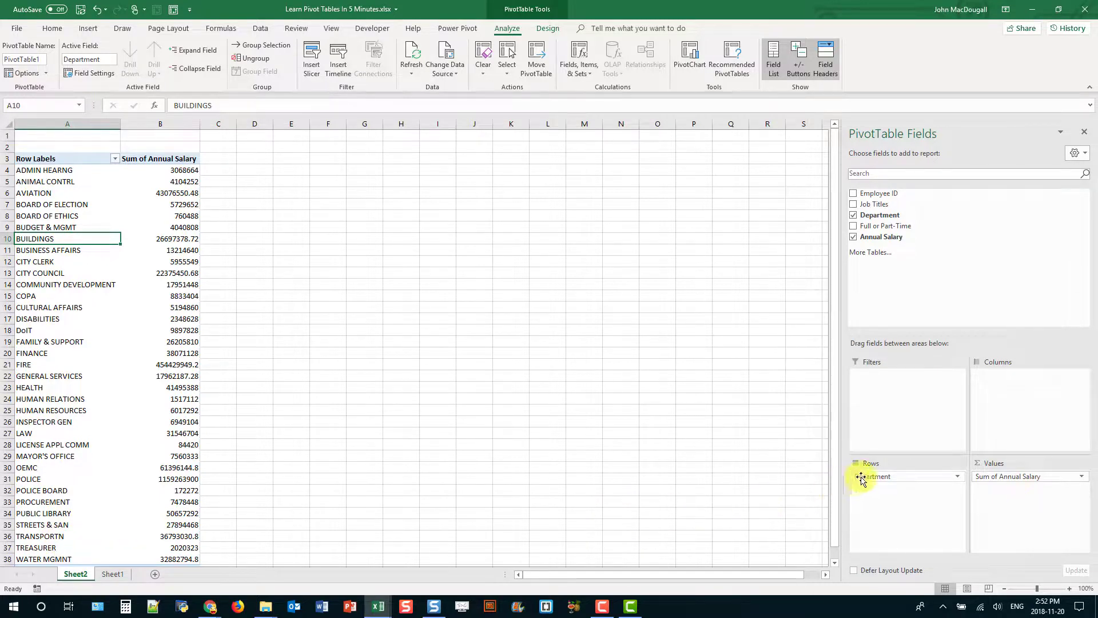
Step: Move Department from Rows to Columns so departments spread across the top
{"action": "left_click_drag", "start_coordinate": [863, 478], "coordinate": [1010, 395]}
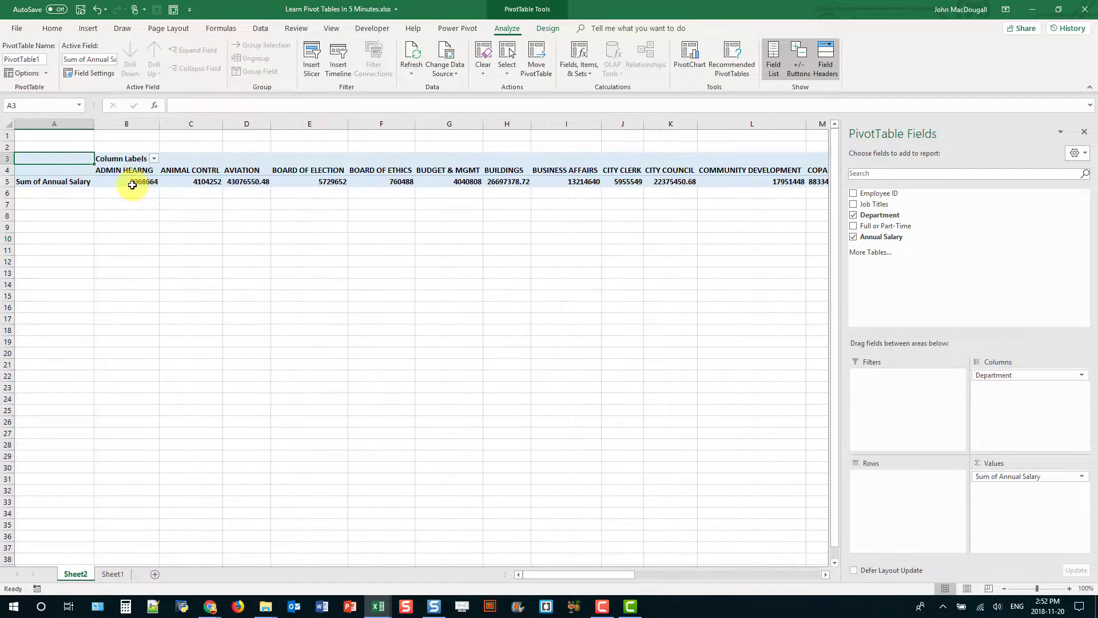
{"action": "mouse_move", "coordinate": [131, 184]}
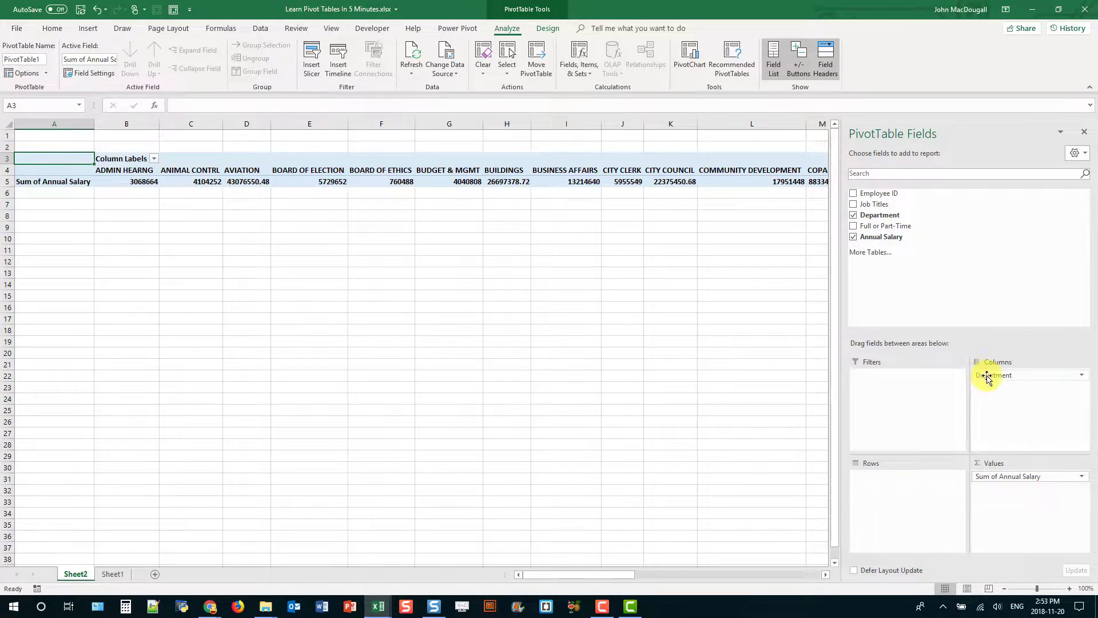
Step: Make Department a filter limited to ADMIN HEARNG, ANIMAL CONTRL, AVIATION and BOARD OF ELECTION
{"action": "left_click_drag", "start_coordinate": [988, 377], "coordinate": [887, 385]}
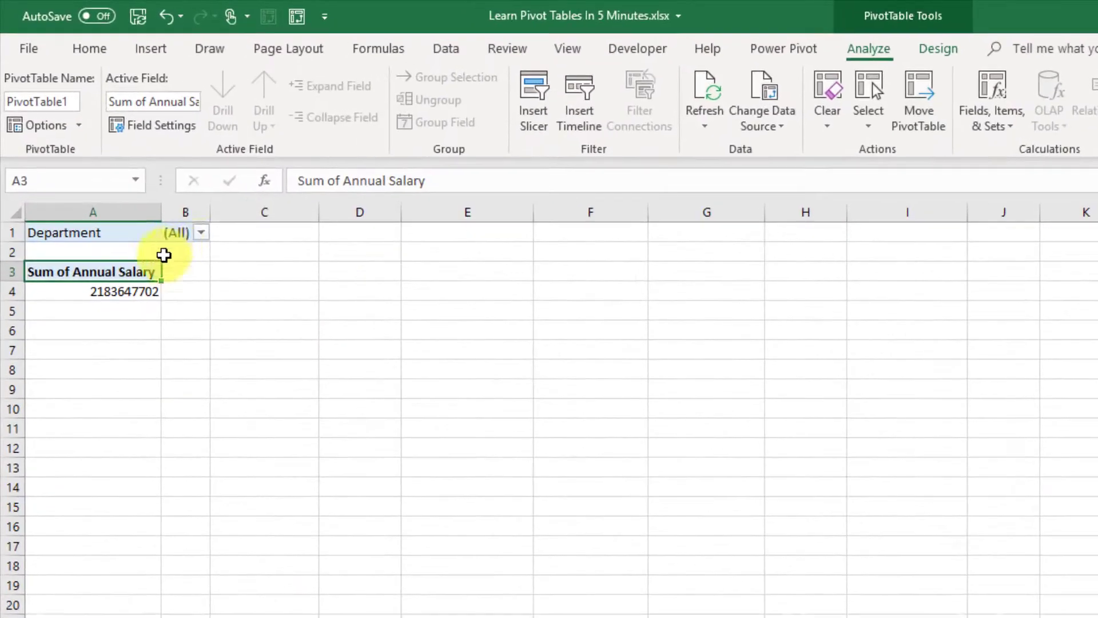
{"action": "left_click", "coordinate": [202, 234]}
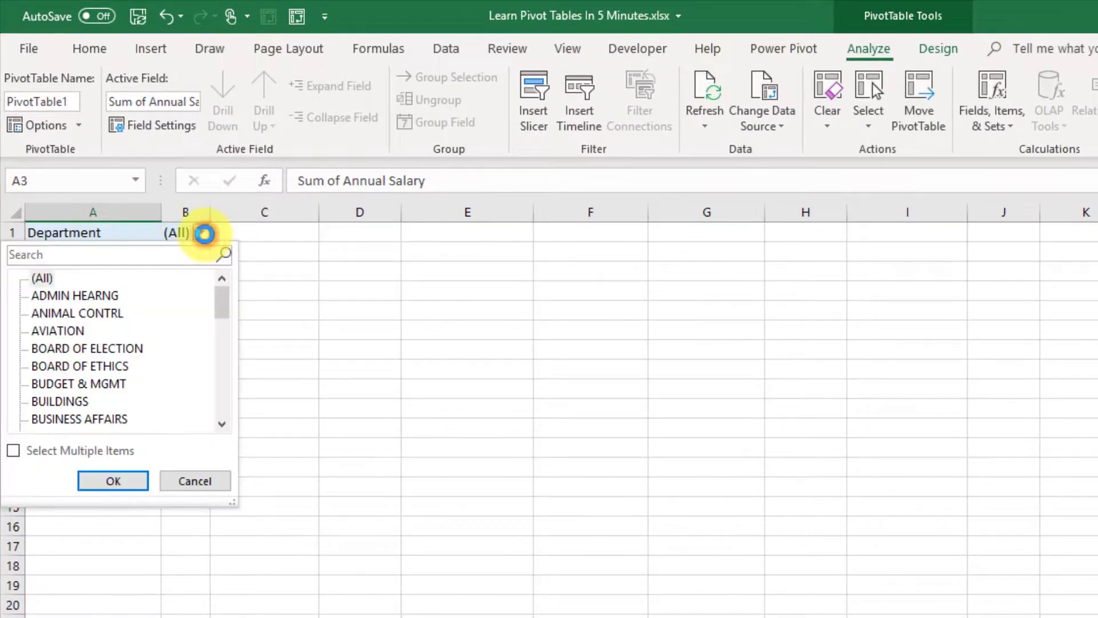
{"action": "left_click", "coordinate": [17, 452]}
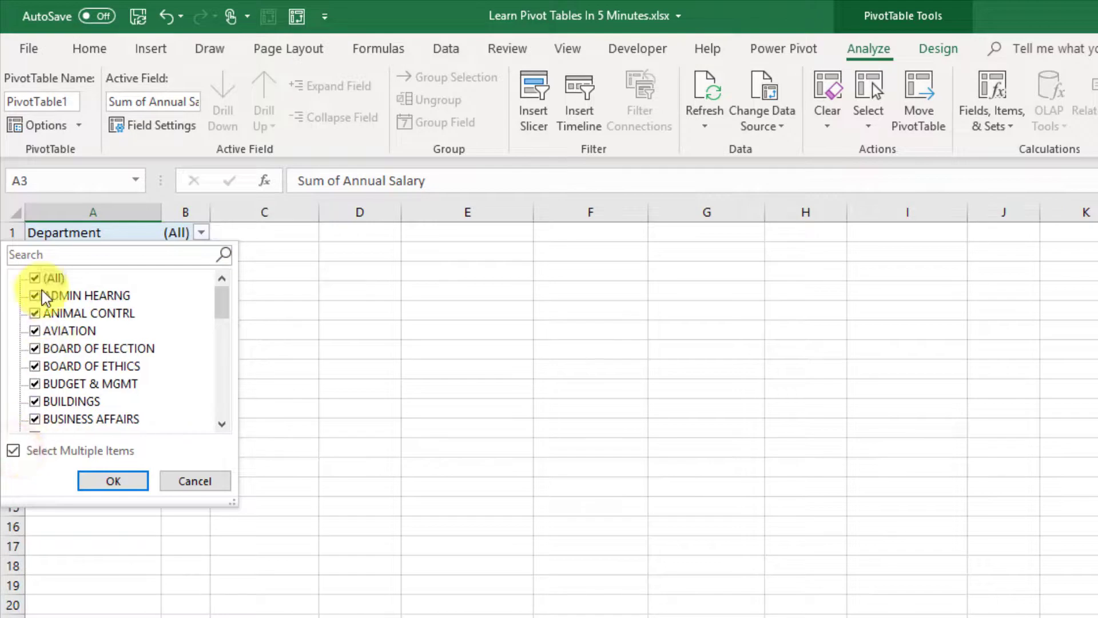
{"action": "left_click", "coordinate": [36, 279]}
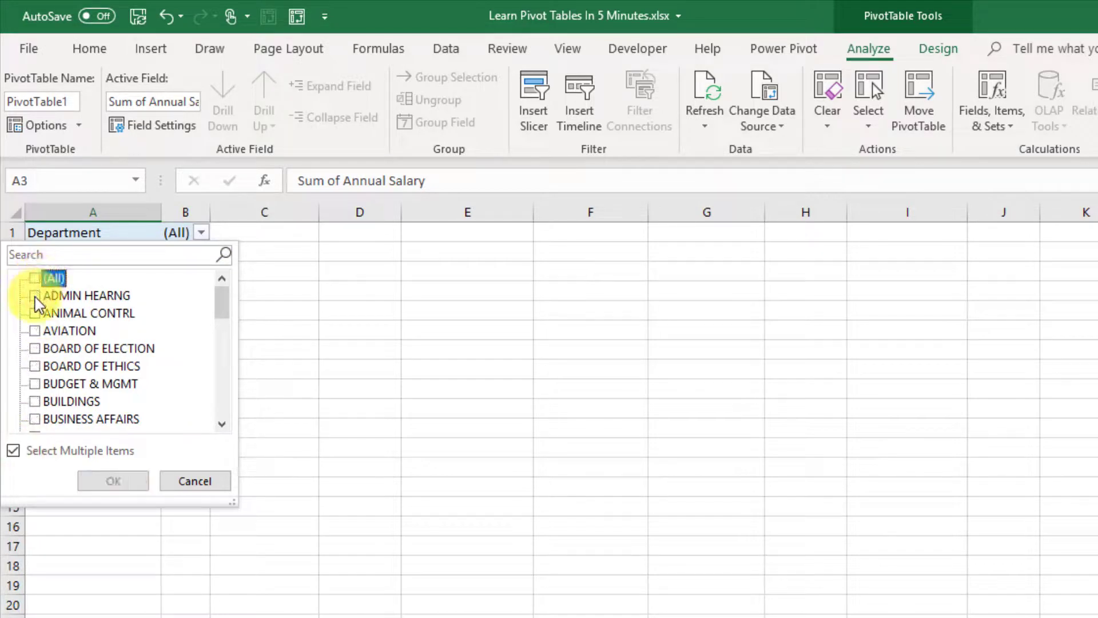
{"action": "left_click", "coordinate": [35, 296]}
{"action": "left_click", "coordinate": [35, 314]}
{"action": "left_click", "coordinate": [35, 331]}
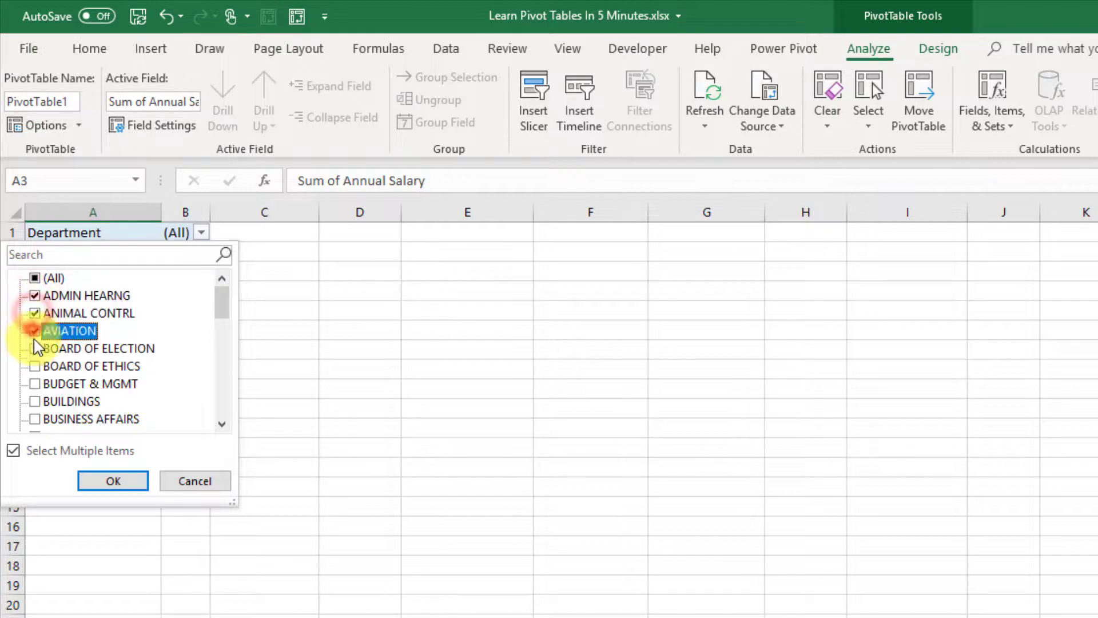
{"action": "left_click", "coordinate": [36, 349]}
{"action": "left_click", "coordinate": [102, 485]}
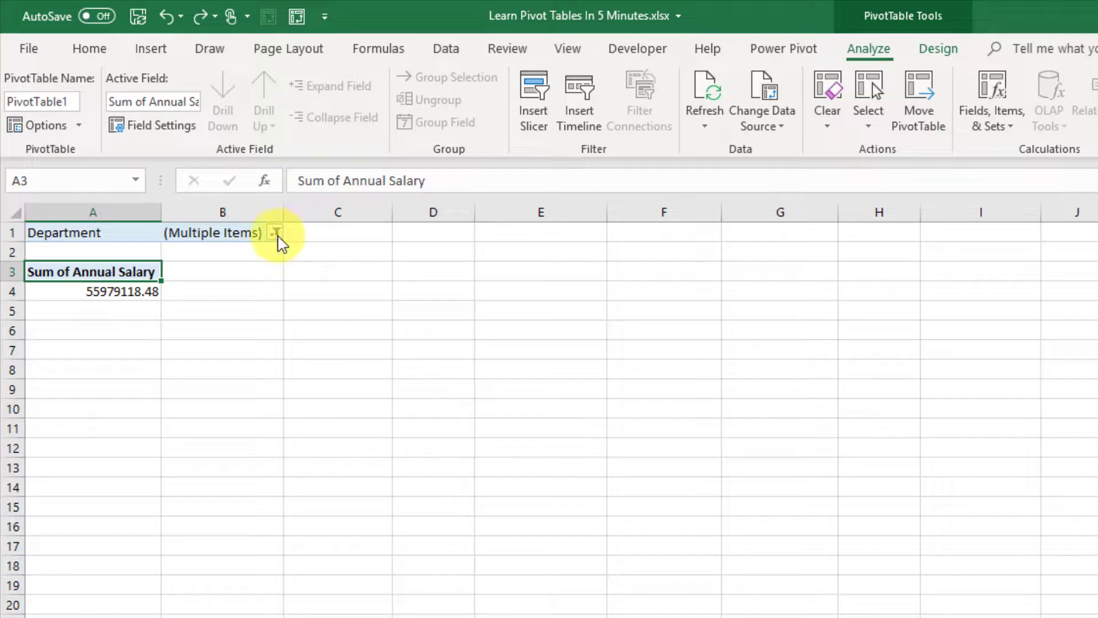
Step: Reset the Department filter to include (All) departments
{"action": "left_click", "coordinate": [275, 232]}
{"action": "left_click", "coordinate": [79, 277]}
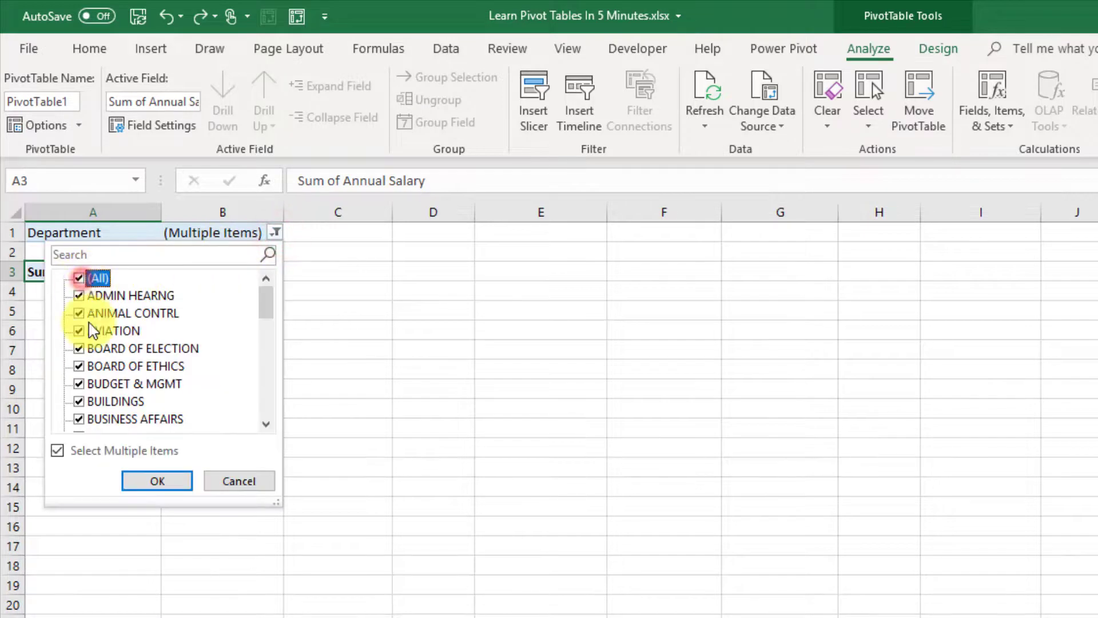
{"action": "left_click", "coordinate": [142, 478]}
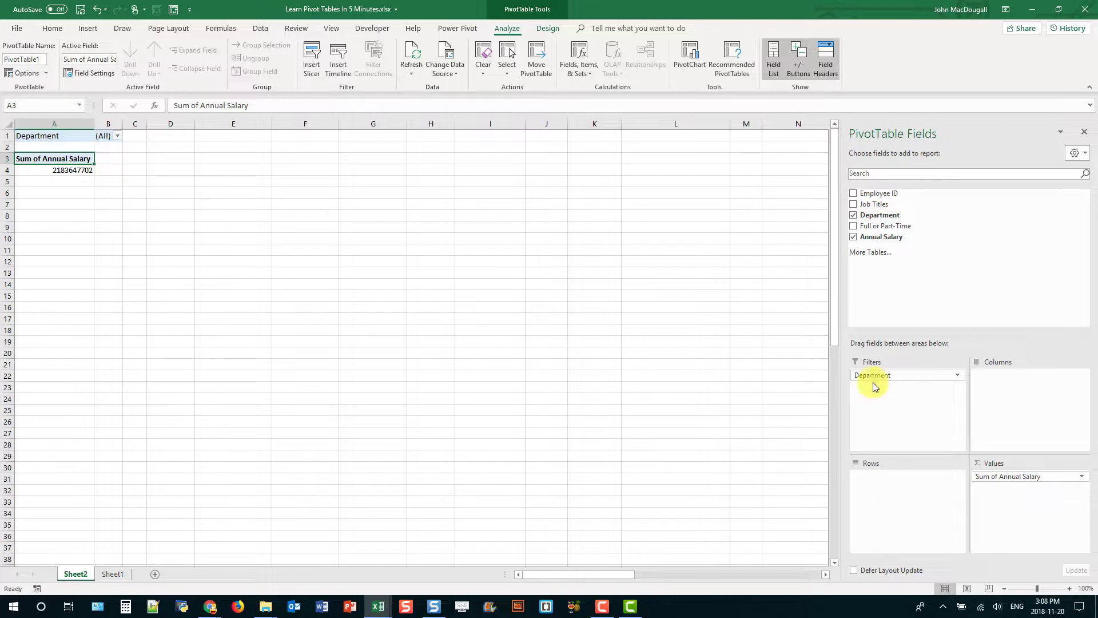
Step: Return Department to Rows and change the salary value field to summarize by Average
{"action": "left_click_drag", "start_coordinate": [880, 376], "coordinate": [902, 504]}
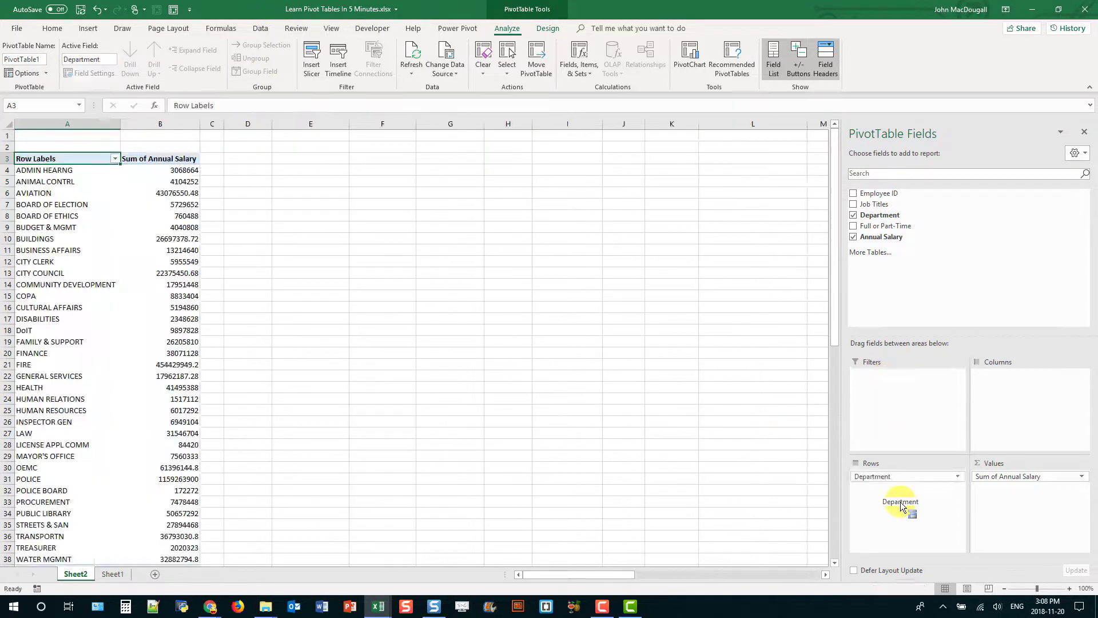
{"action": "left_click", "coordinate": [966, 393]}
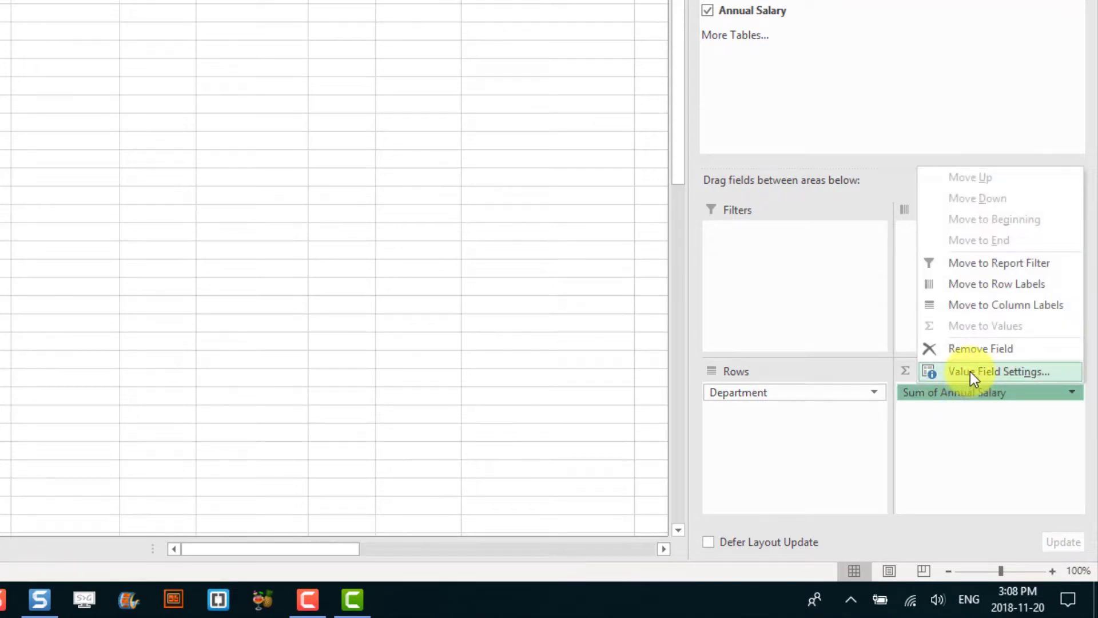
{"action": "left_click", "coordinate": [972, 373]}
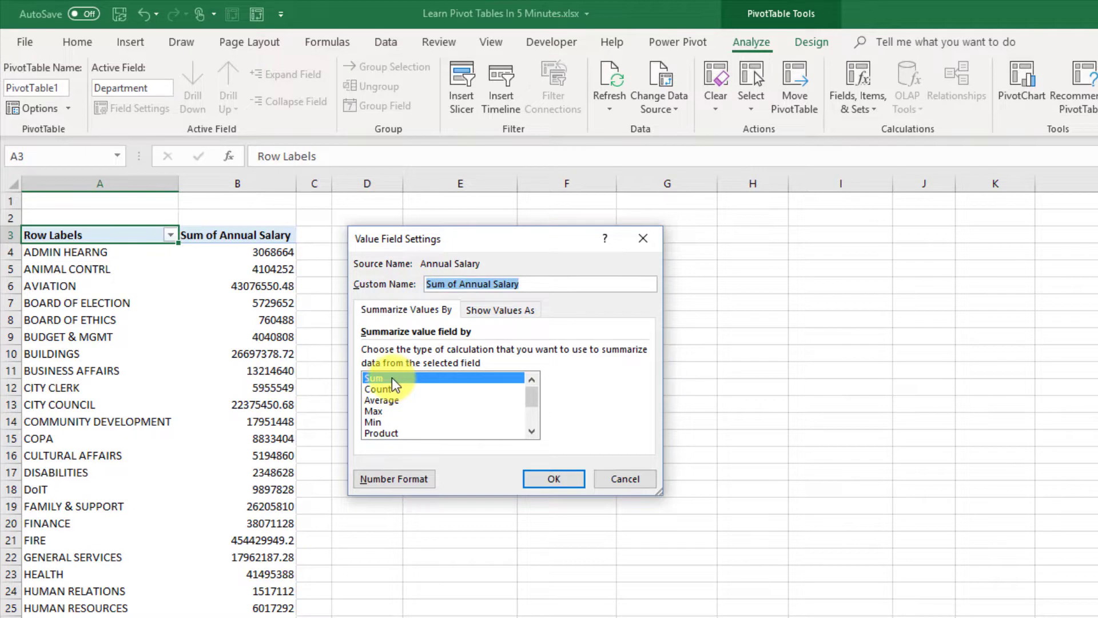
{"action": "left_click", "coordinate": [383, 390]}
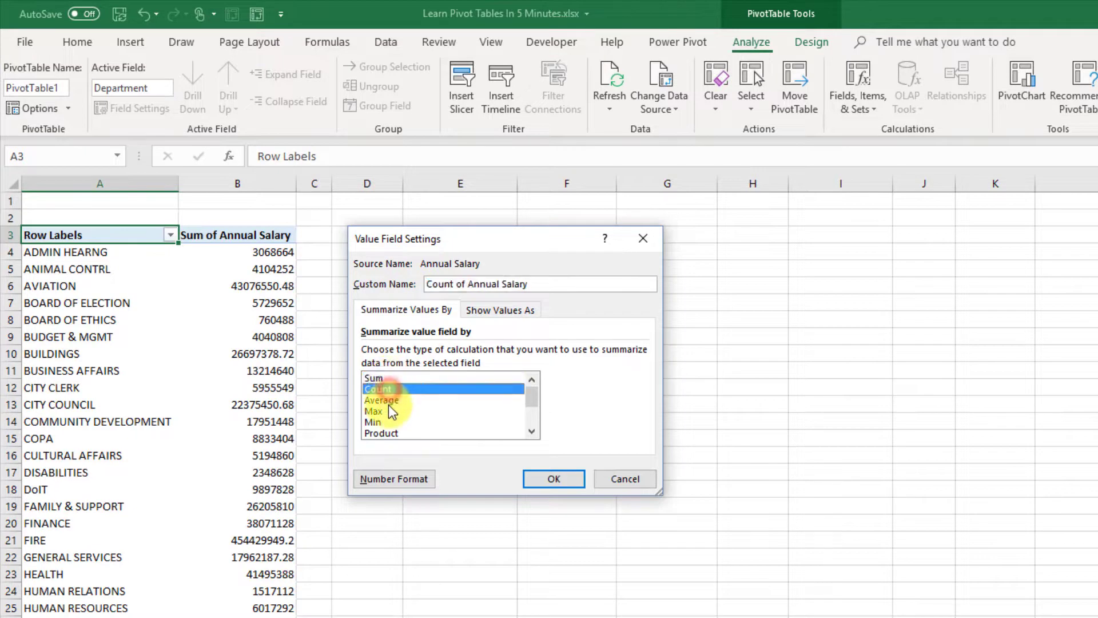
{"action": "left_click", "coordinate": [389, 399]}
{"action": "left_click", "coordinate": [387, 411]}
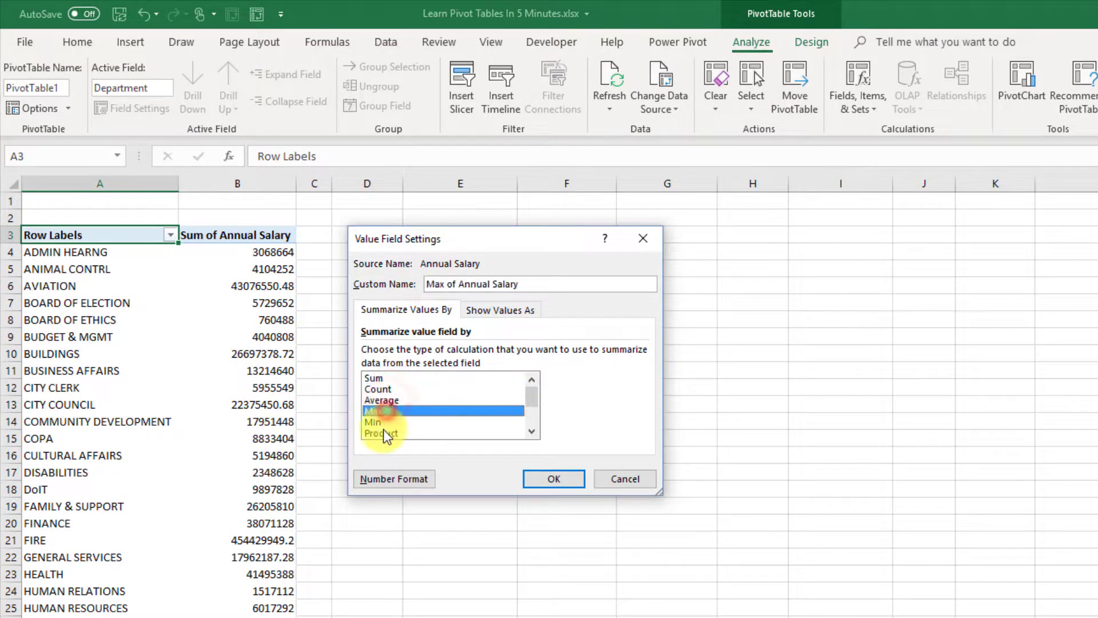
{"action": "left_click", "coordinate": [383, 425]}
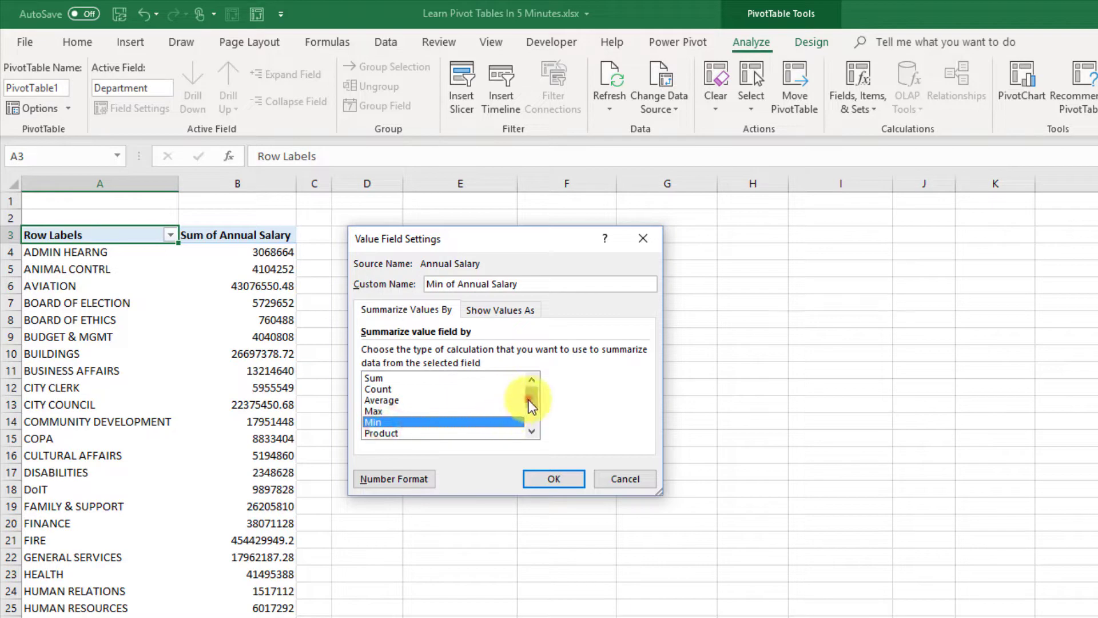
{"action": "mouse_move", "coordinate": [529, 402]}
{"action": "left_mouse_down"}
{"action": "mouse_move", "coordinate": [531, 422]}
{"action": "mouse_move", "coordinate": [533, 400]}
{"action": "left_mouse_up"}
{"action": "left_click", "coordinate": [424, 403]}
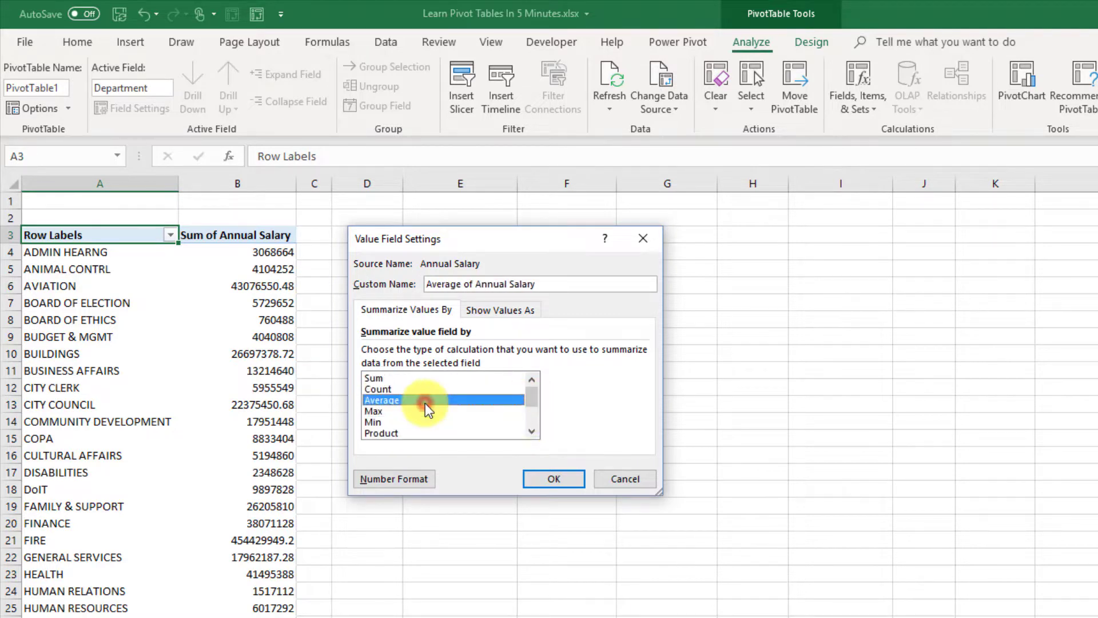
{"action": "left_click", "coordinate": [537, 478]}
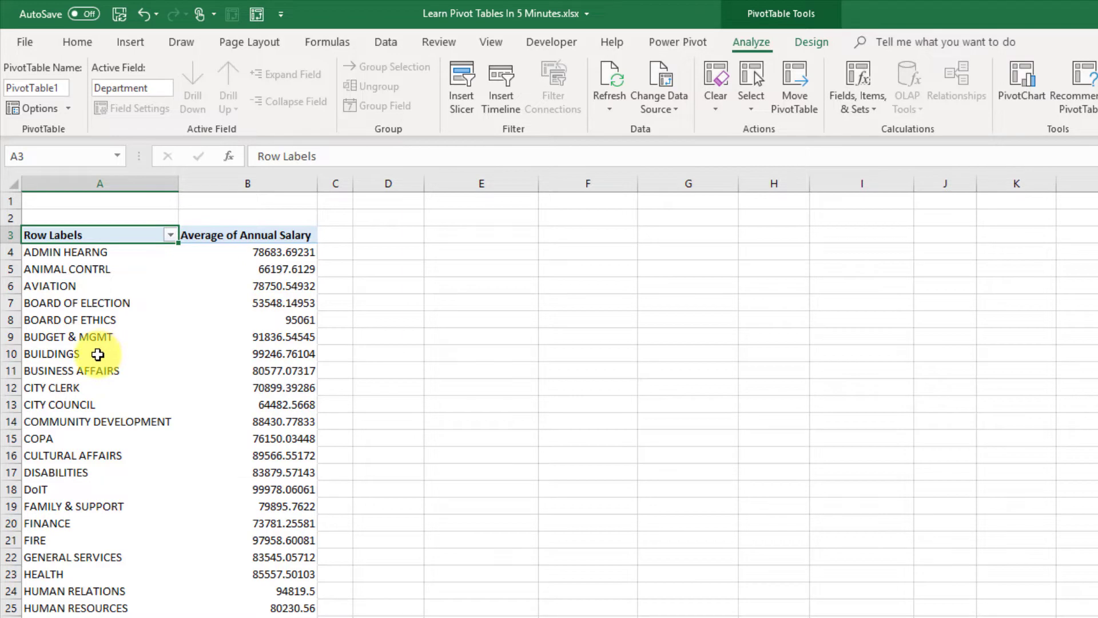
Step: Check the BUILDINGS and AVIATION (78750.54932) average salary values
{"action": "left_click", "coordinate": [98, 355]}
{"action": "left_click", "coordinate": [229, 354]}
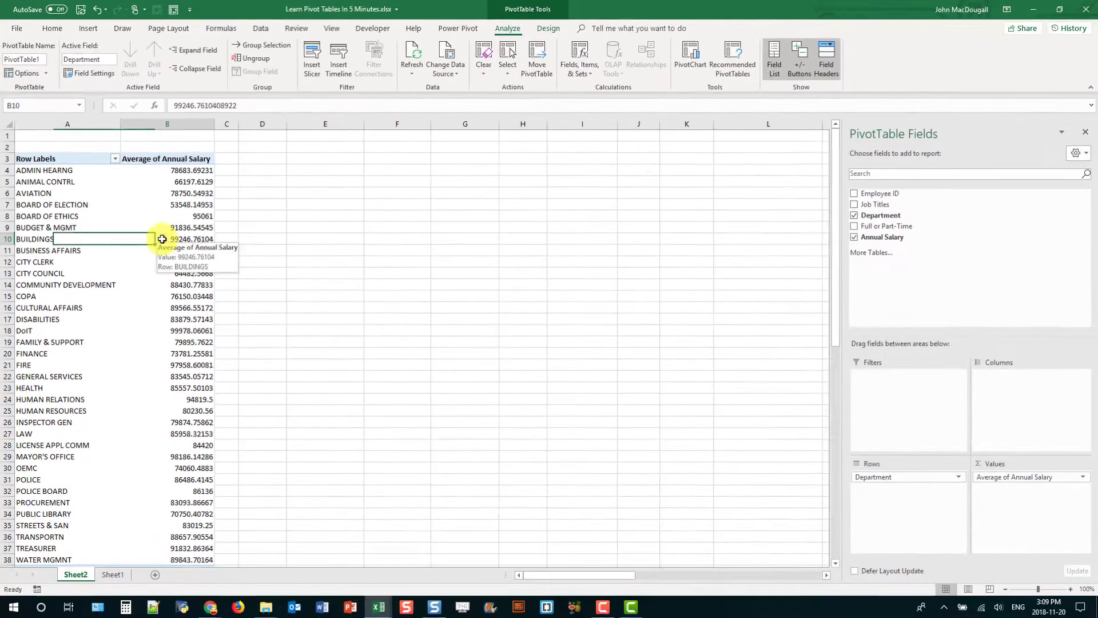
{"action": "left_click", "coordinate": [180, 193]}
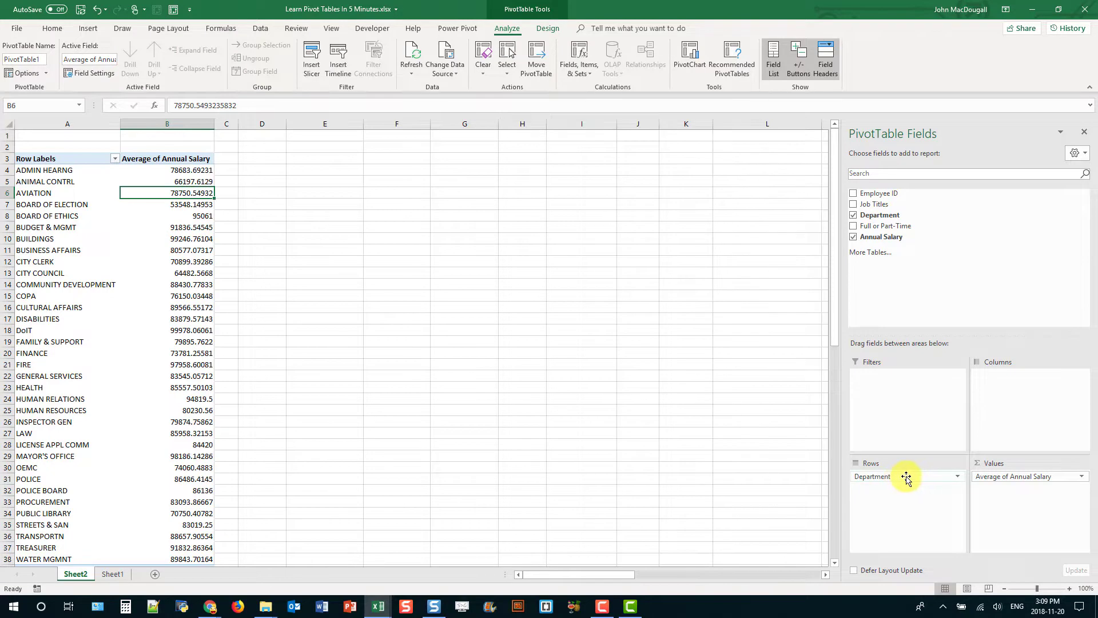
Step: Drag Department out of Rows, leaving one overall Average of Annual Salary of 86786.99979
{"action": "left_click_drag", "start_coordinate": [907, 477], "coordinate": [719, 448]}
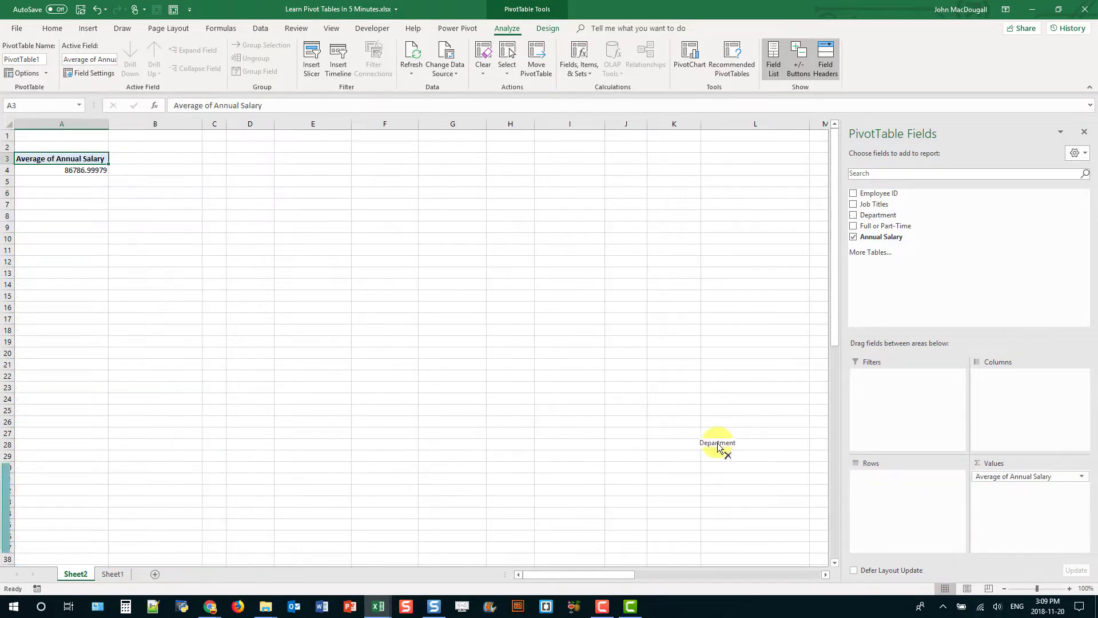